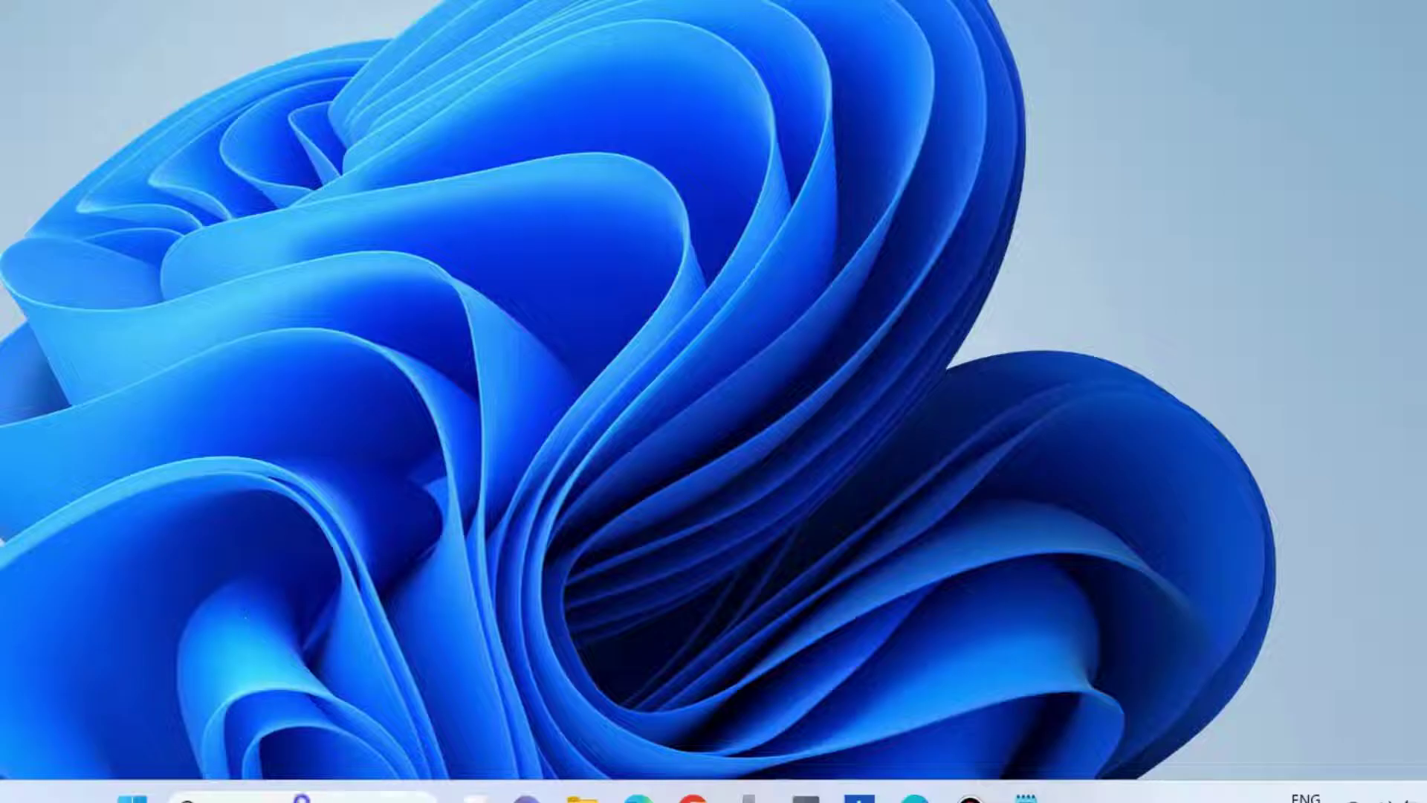
Open Control Panel from Windows search with 'cp'
click(302, 796)
text(cp)
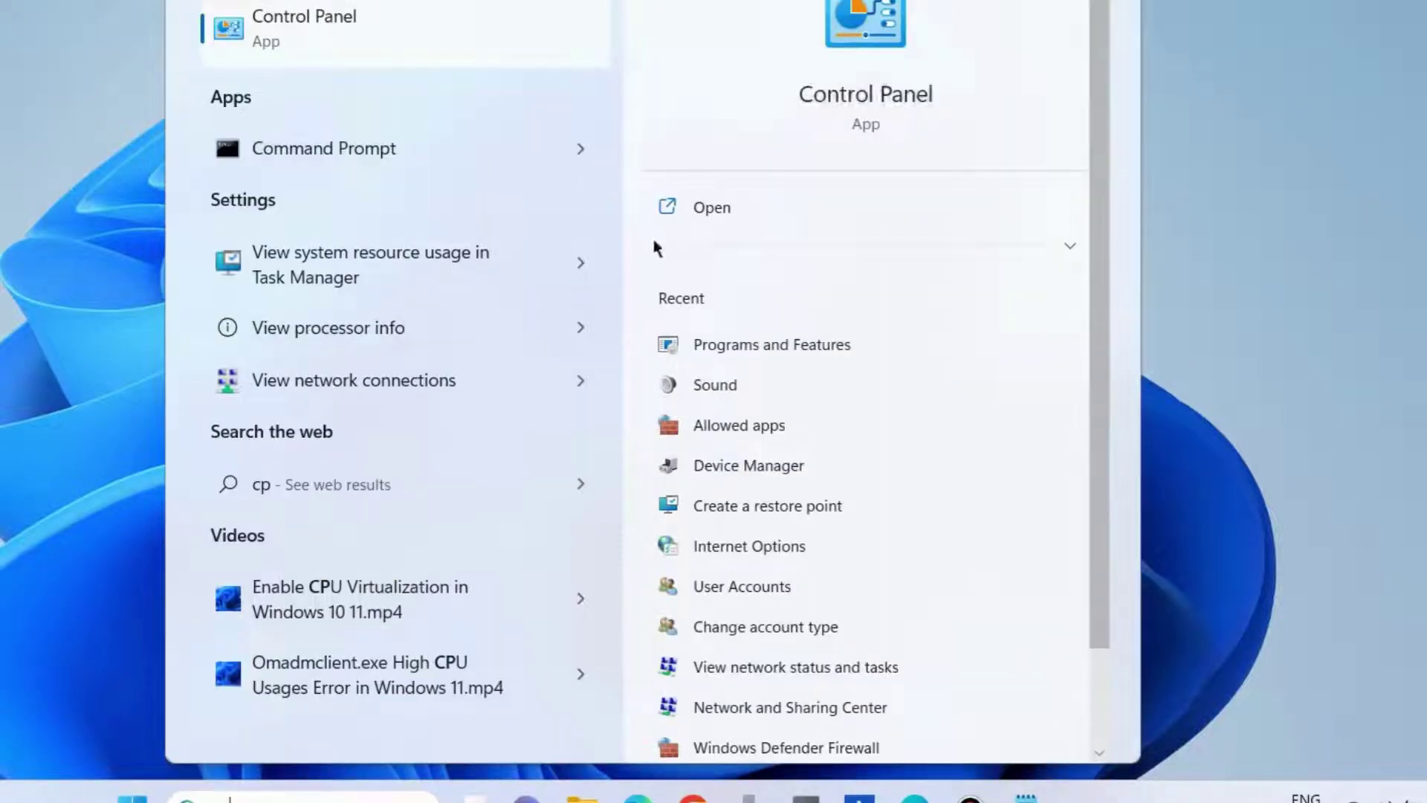
click(707, 212)
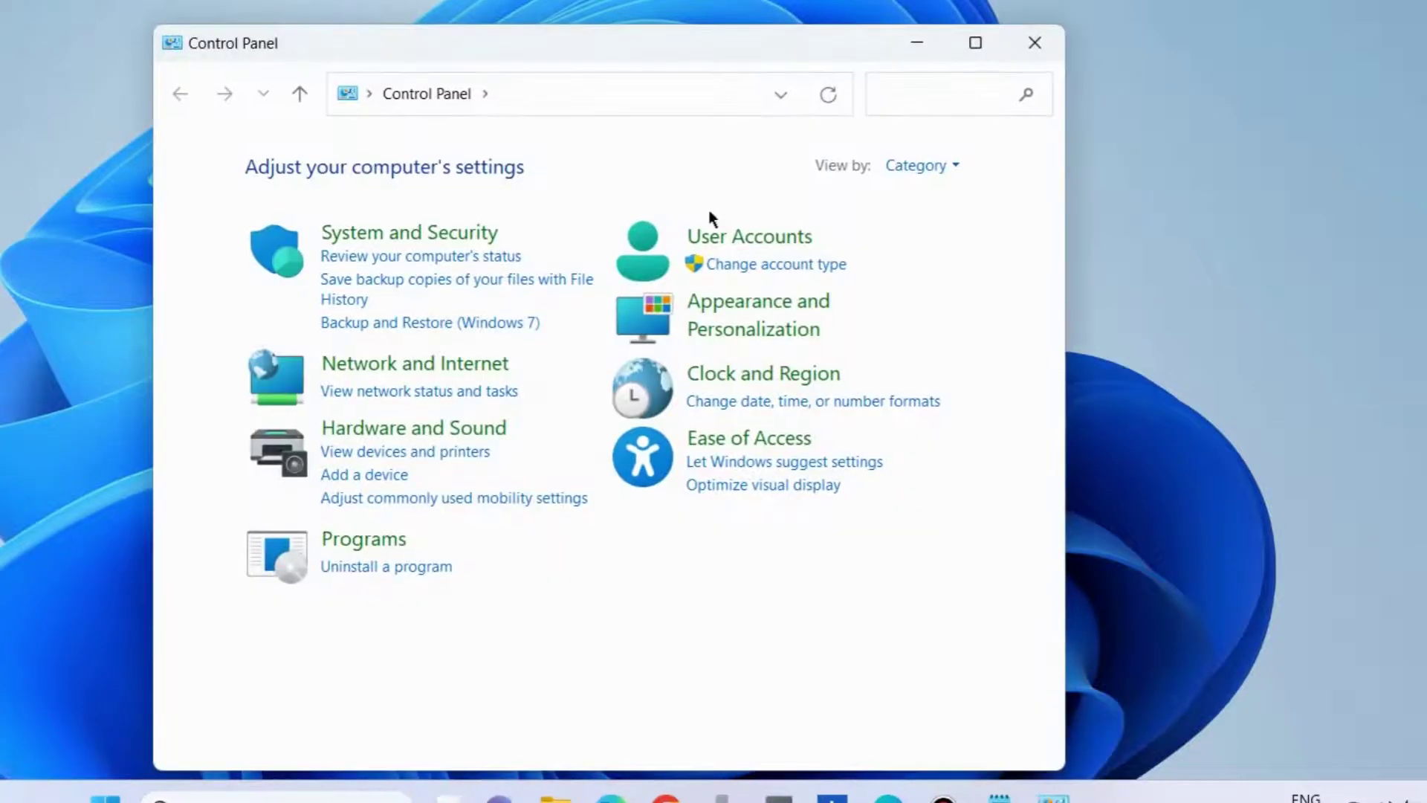
Switch Control Panel to Large icons view and open Windows Defender Firewall
click(959, 166)
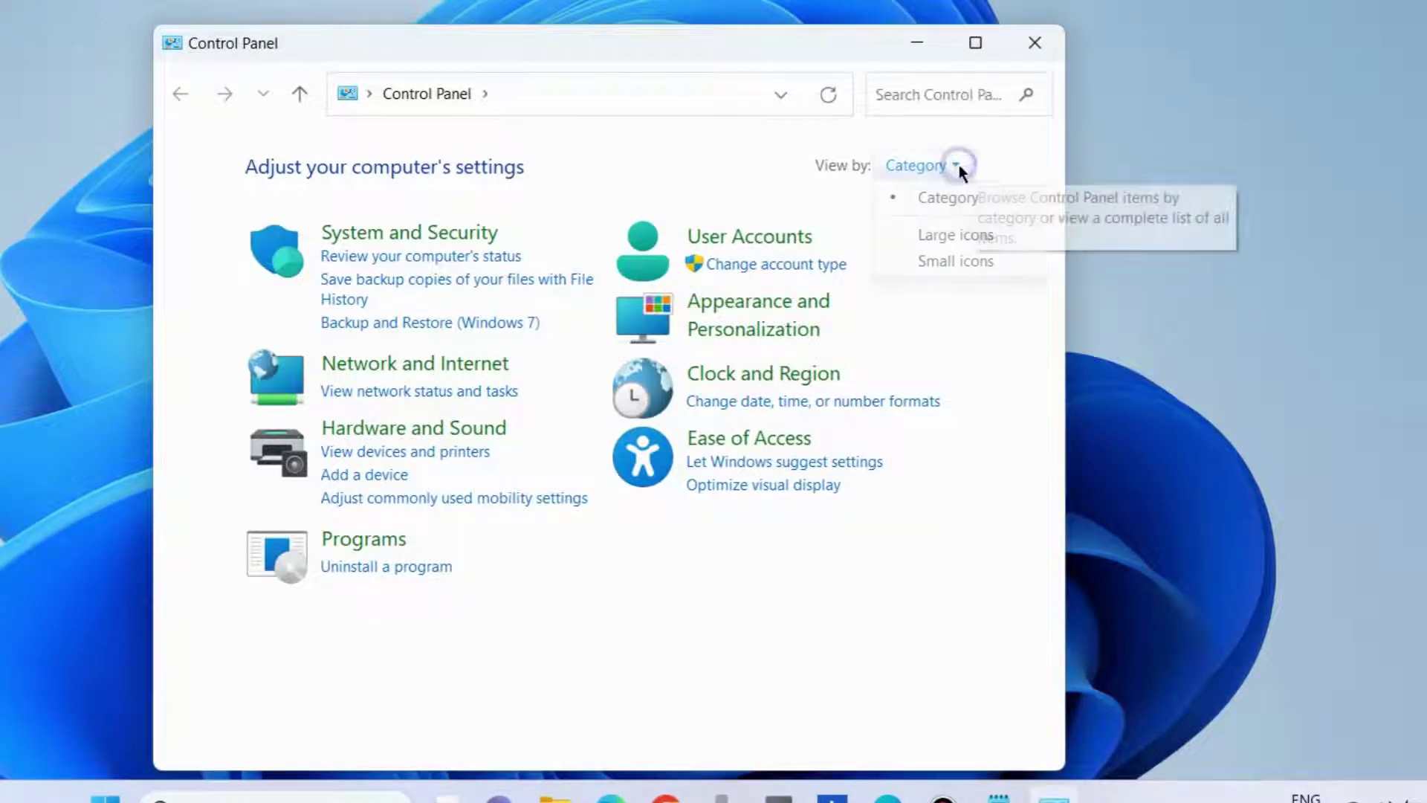
click(955, 234)
scroll(500, 503, down, 5)
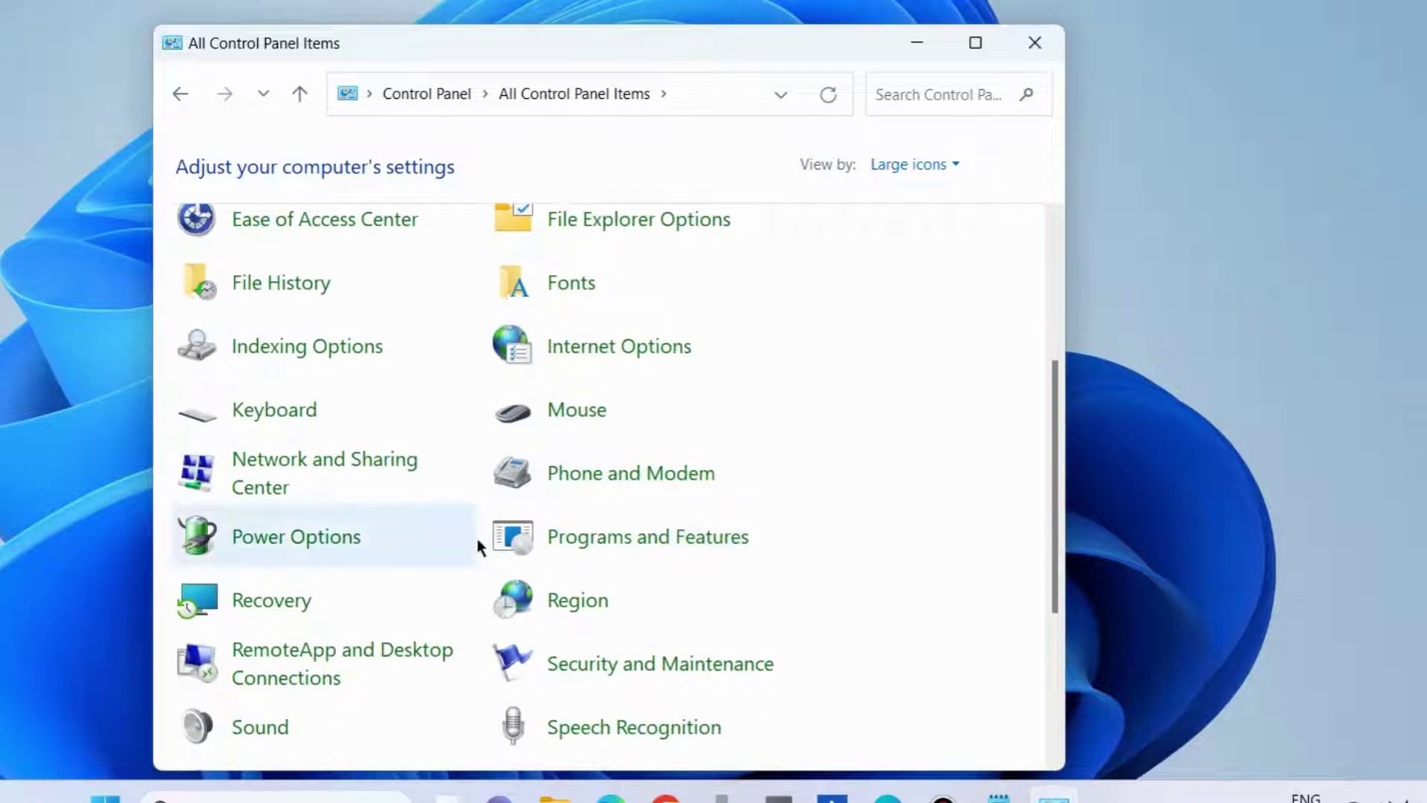
scroll(586, 636, down, 2)
scroll(633, 706, down, 2)
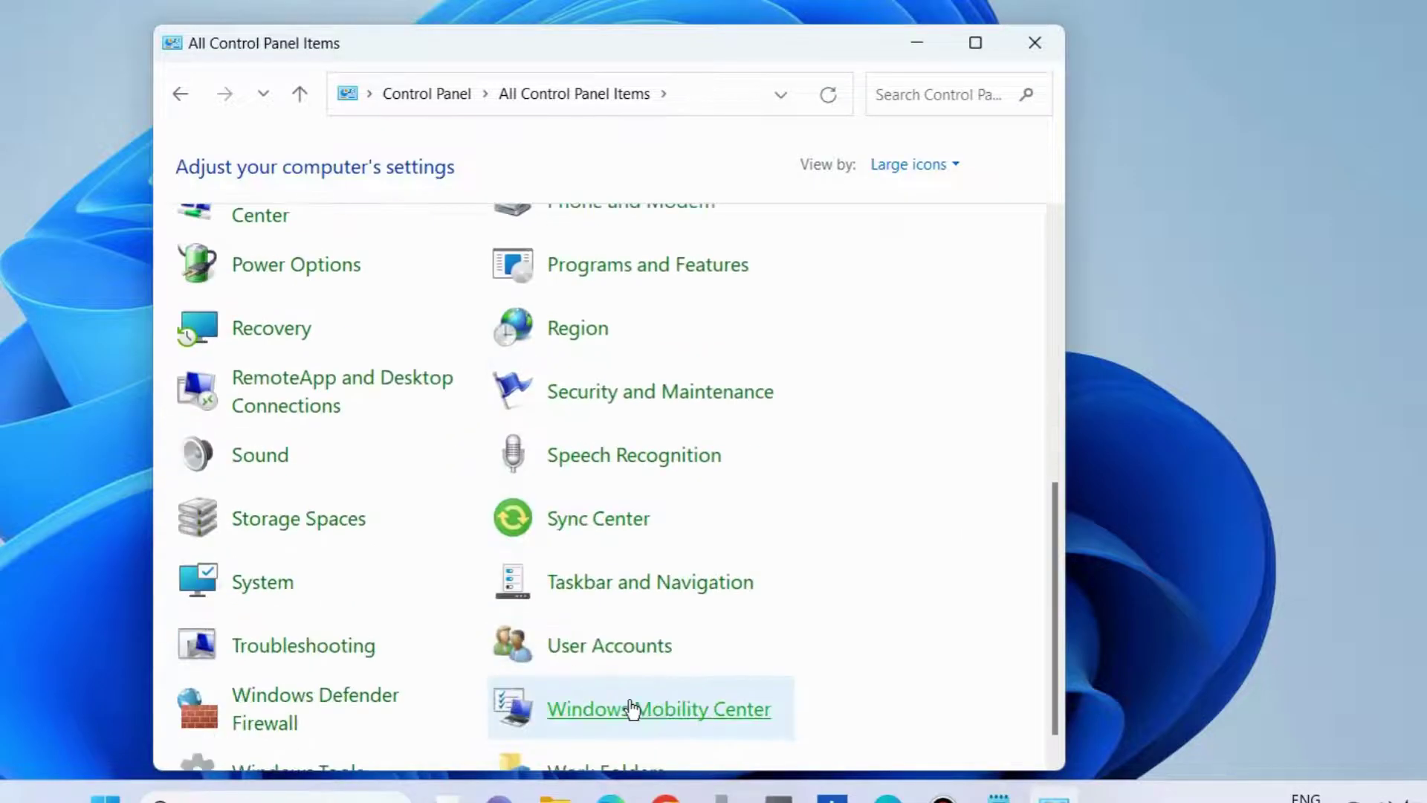
click(292, 708)
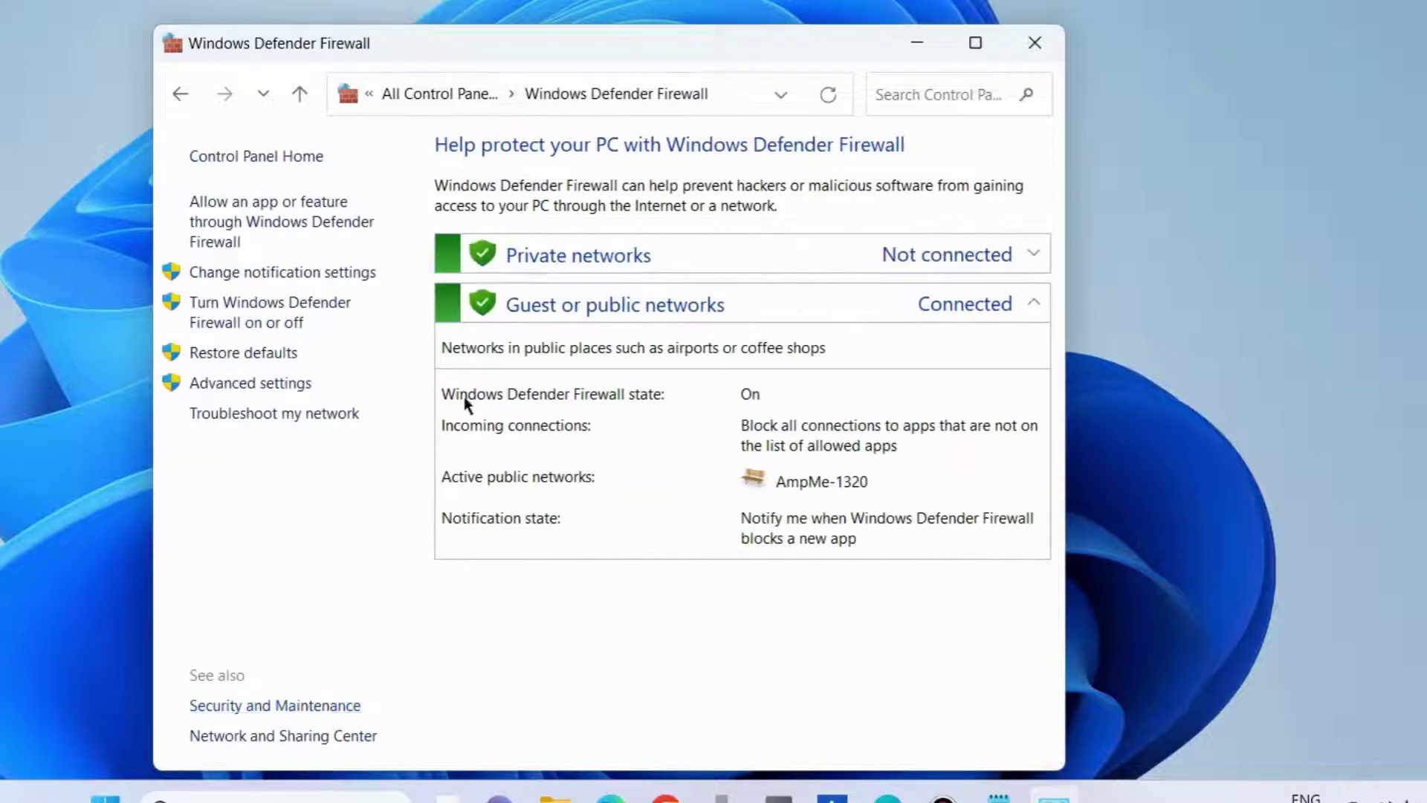
click(268, 217)
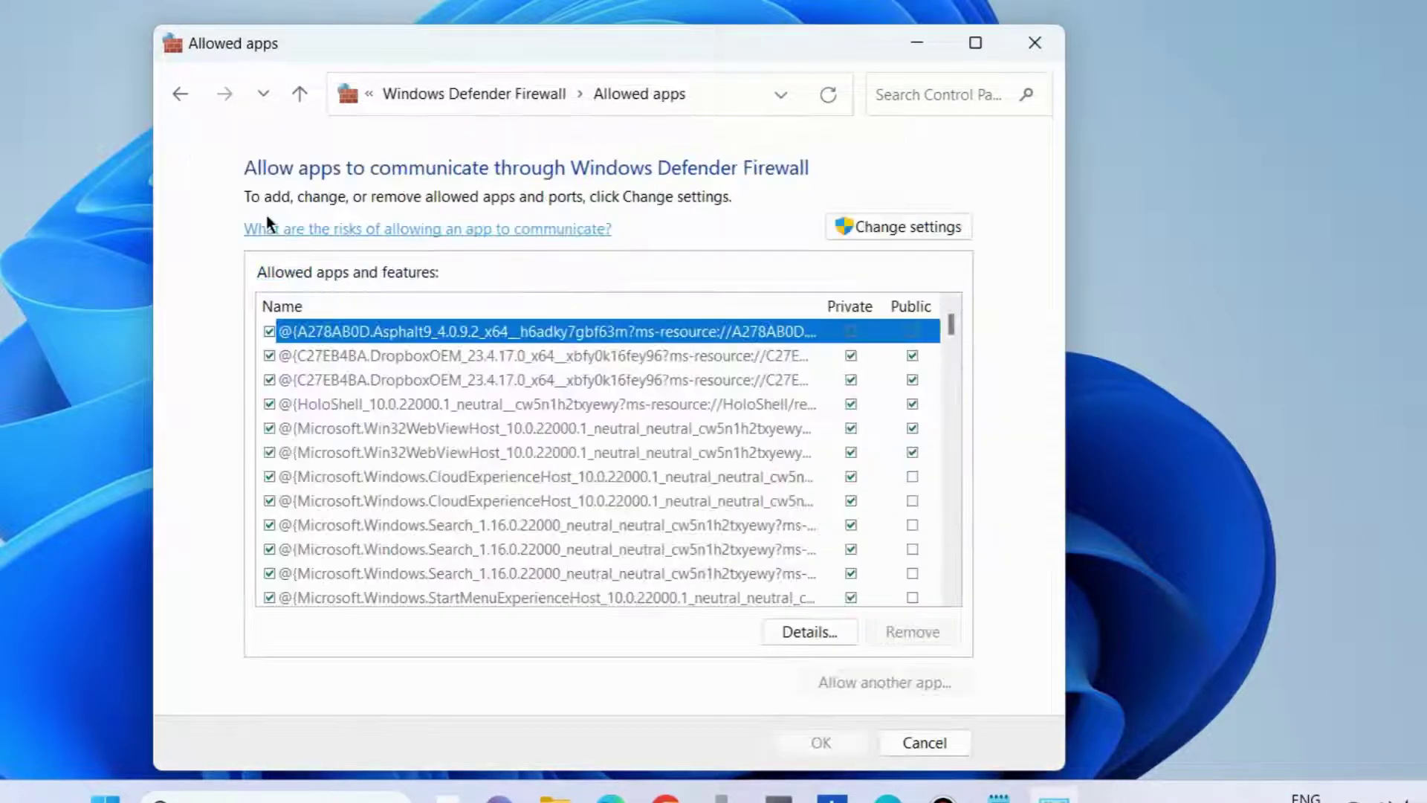
scroll(553, 557, down, 1)
scroll(552, 553, down, 10)
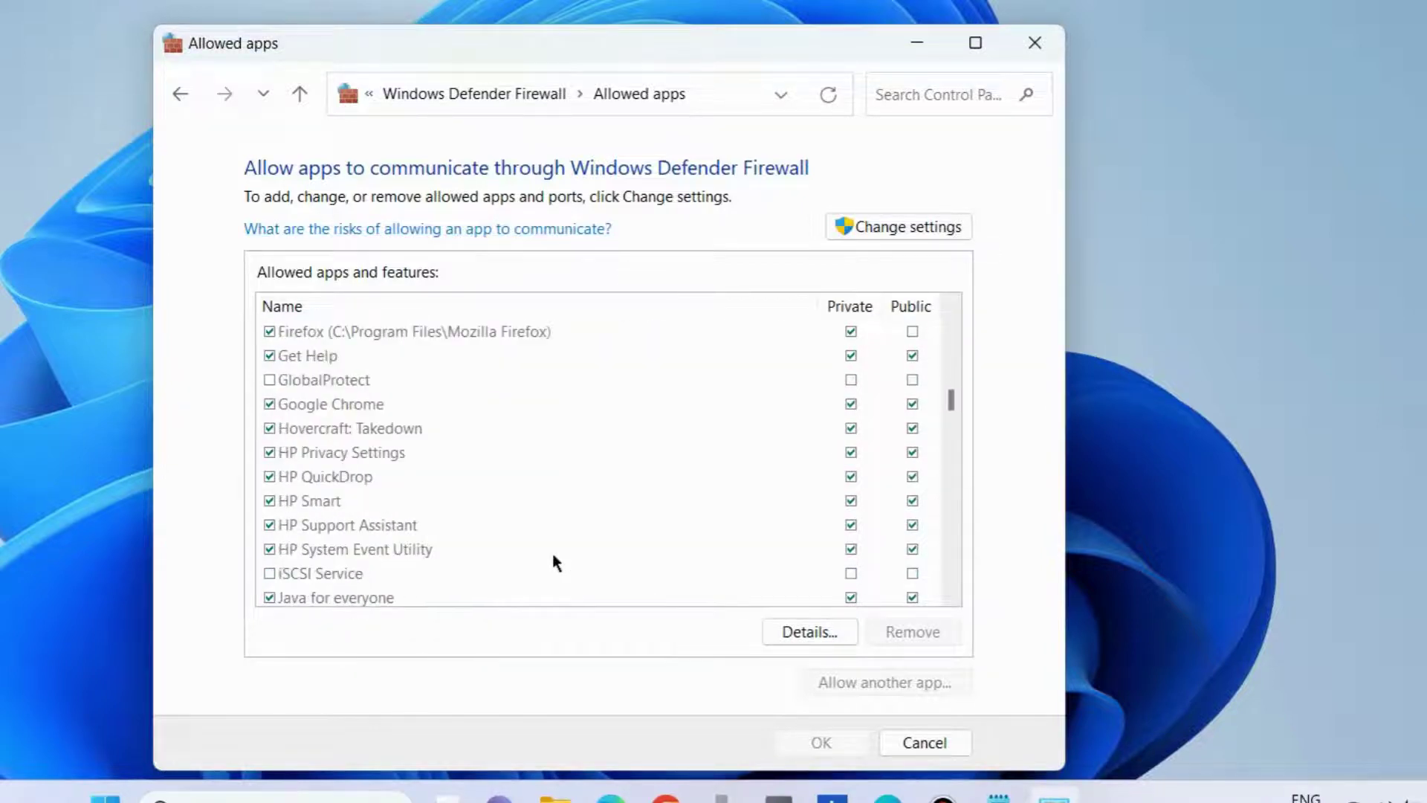
scroll(356, 538, down, 3)
scroll(357, 547, down, 20)
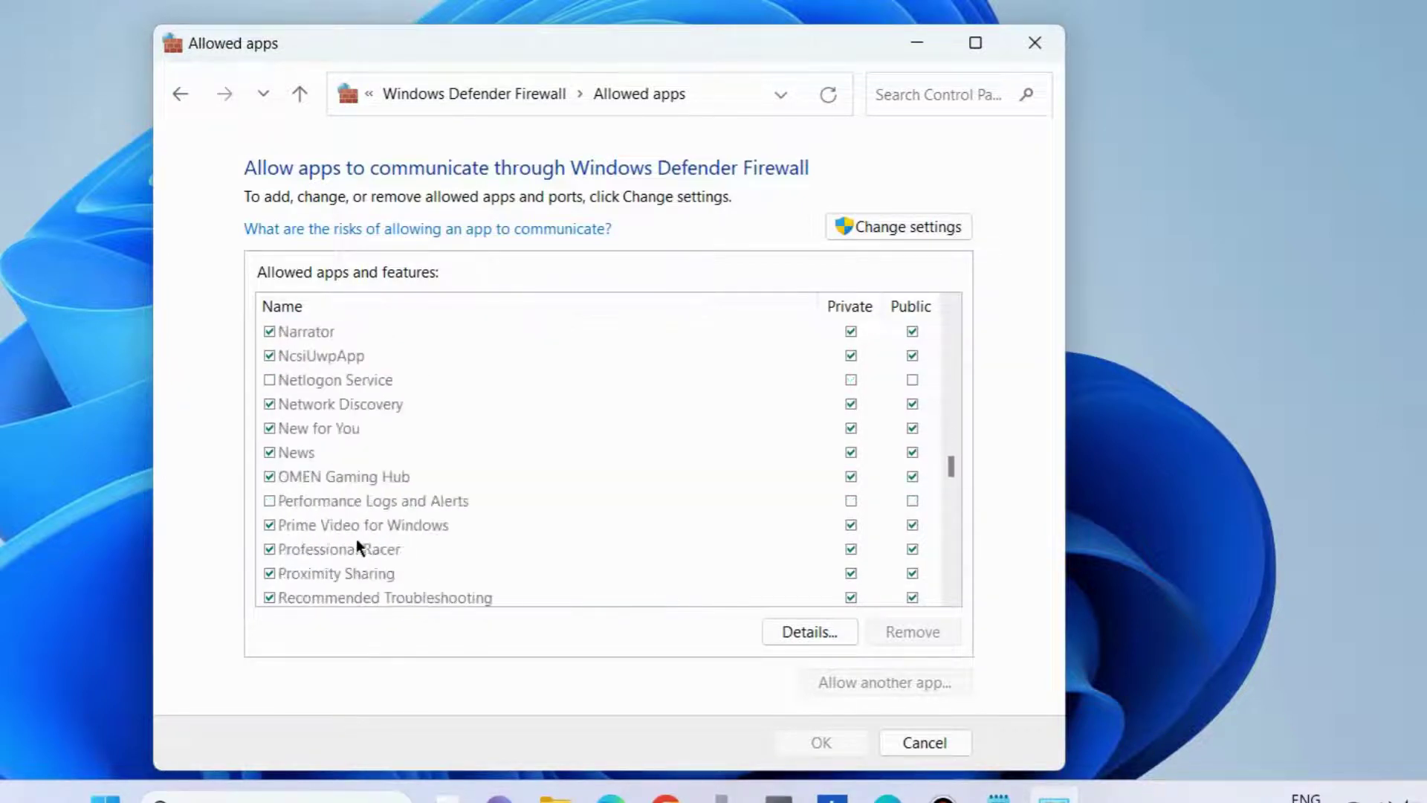
scroll(357, 547, up, 4)
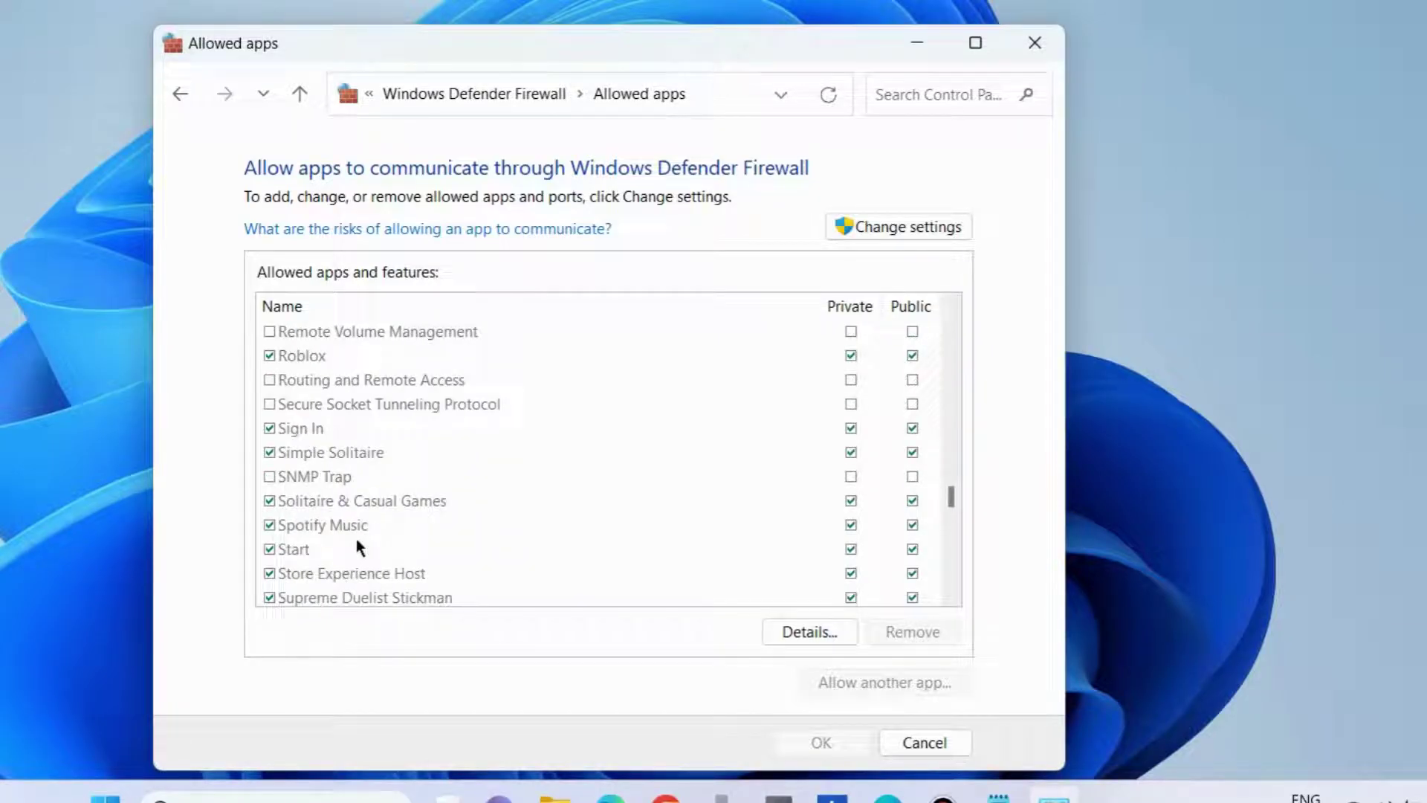
scroll(356, 543, down, 2)
scroll(357, 543, down, 1)
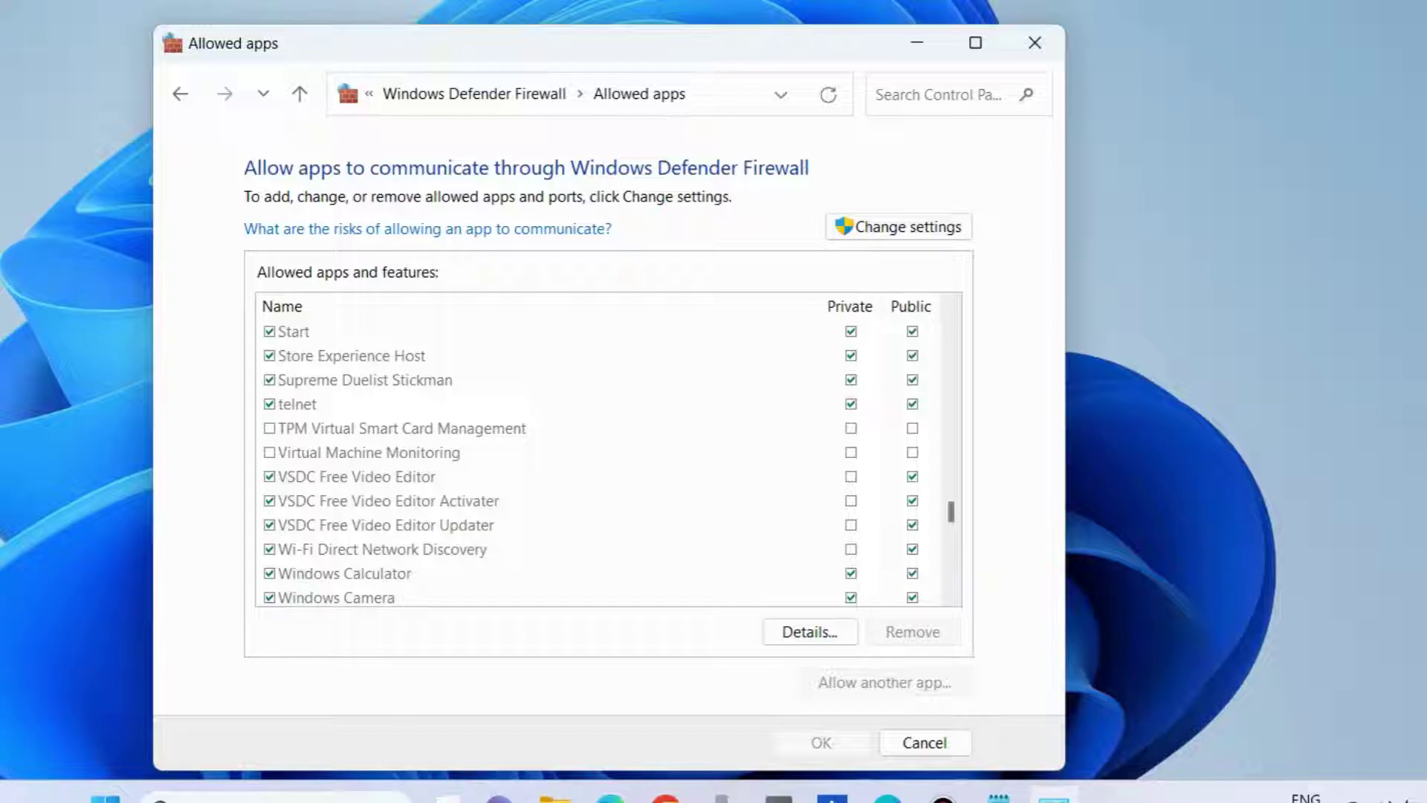
scroll(363, 389, up, 20)
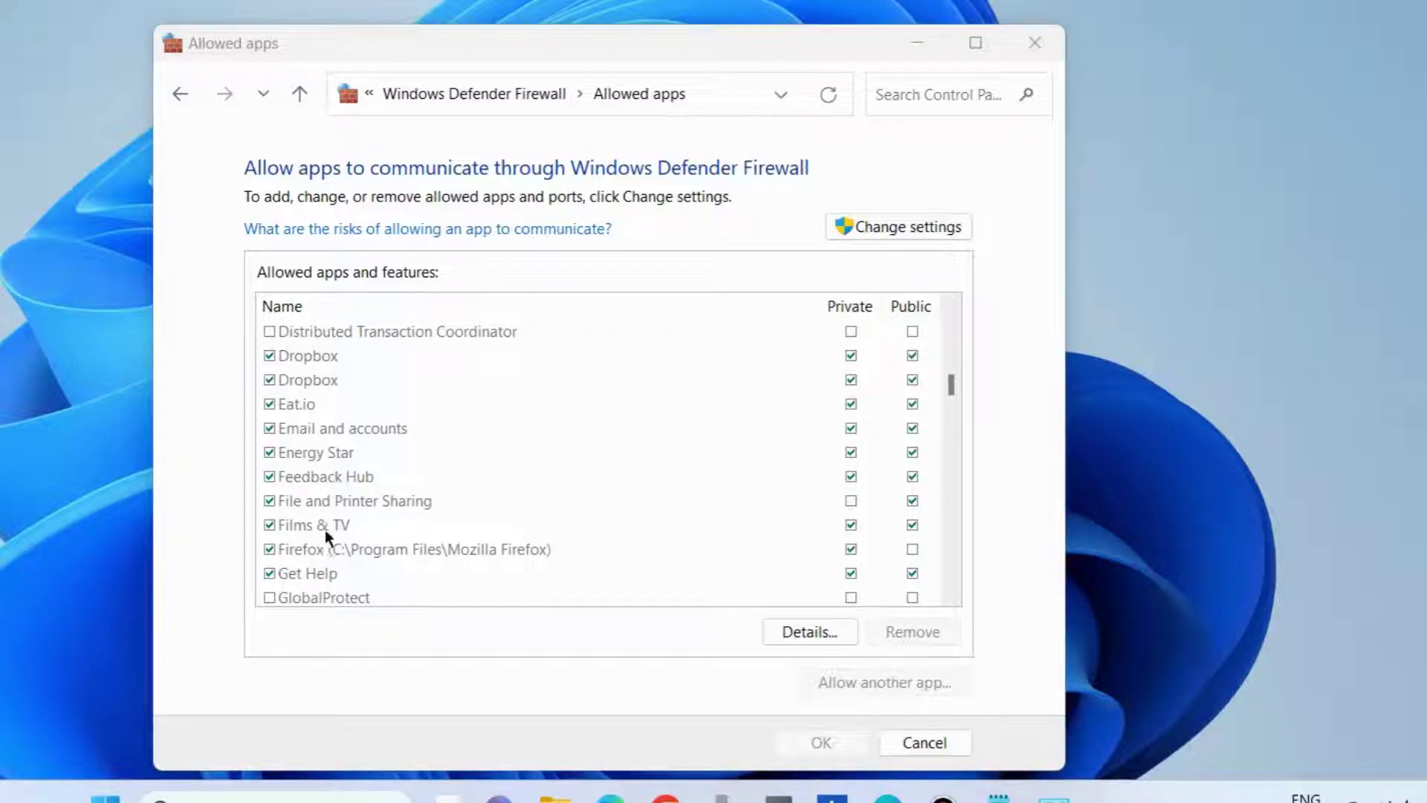
Also allow File and Printer Sharing on Private networks and save the firewall change
click(346, 502)
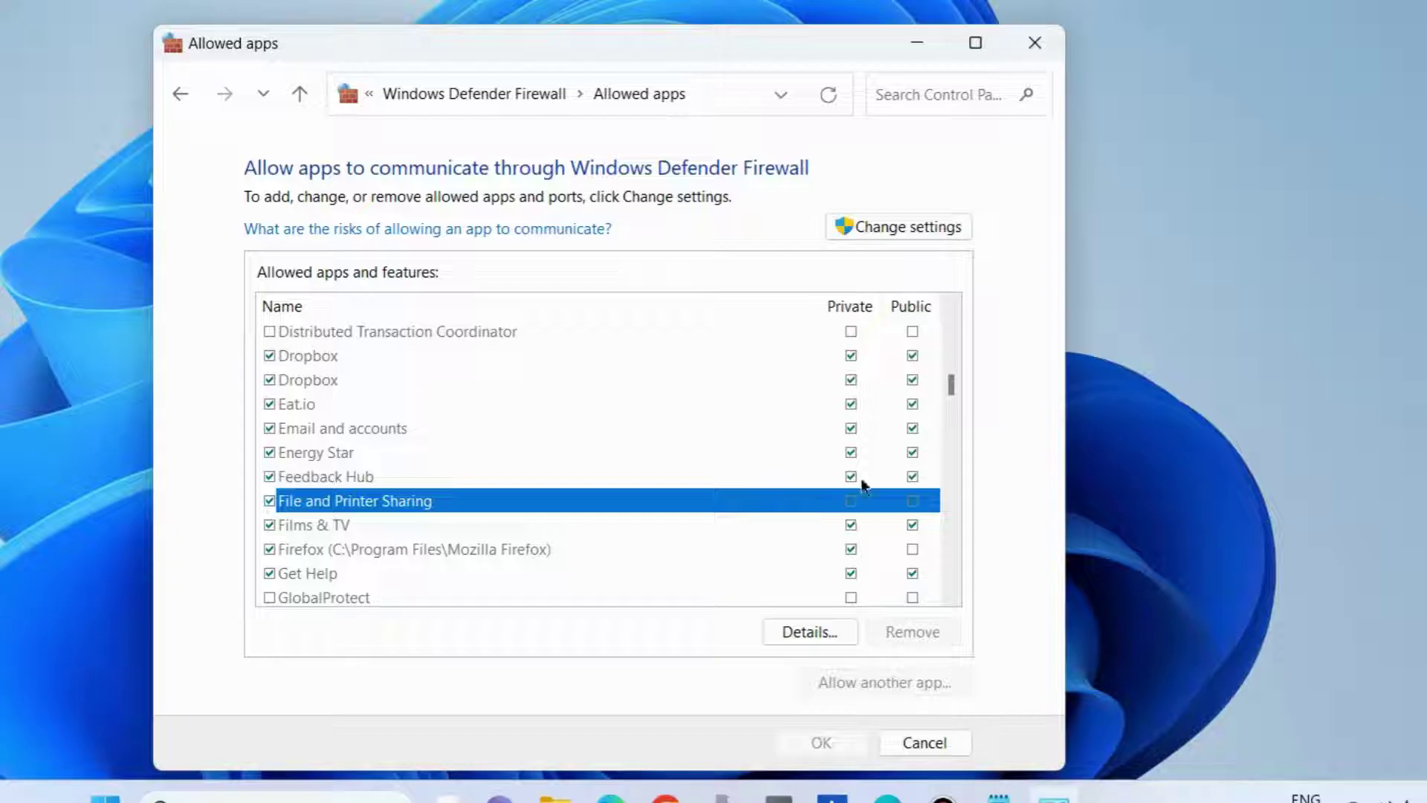
click(912, 229)
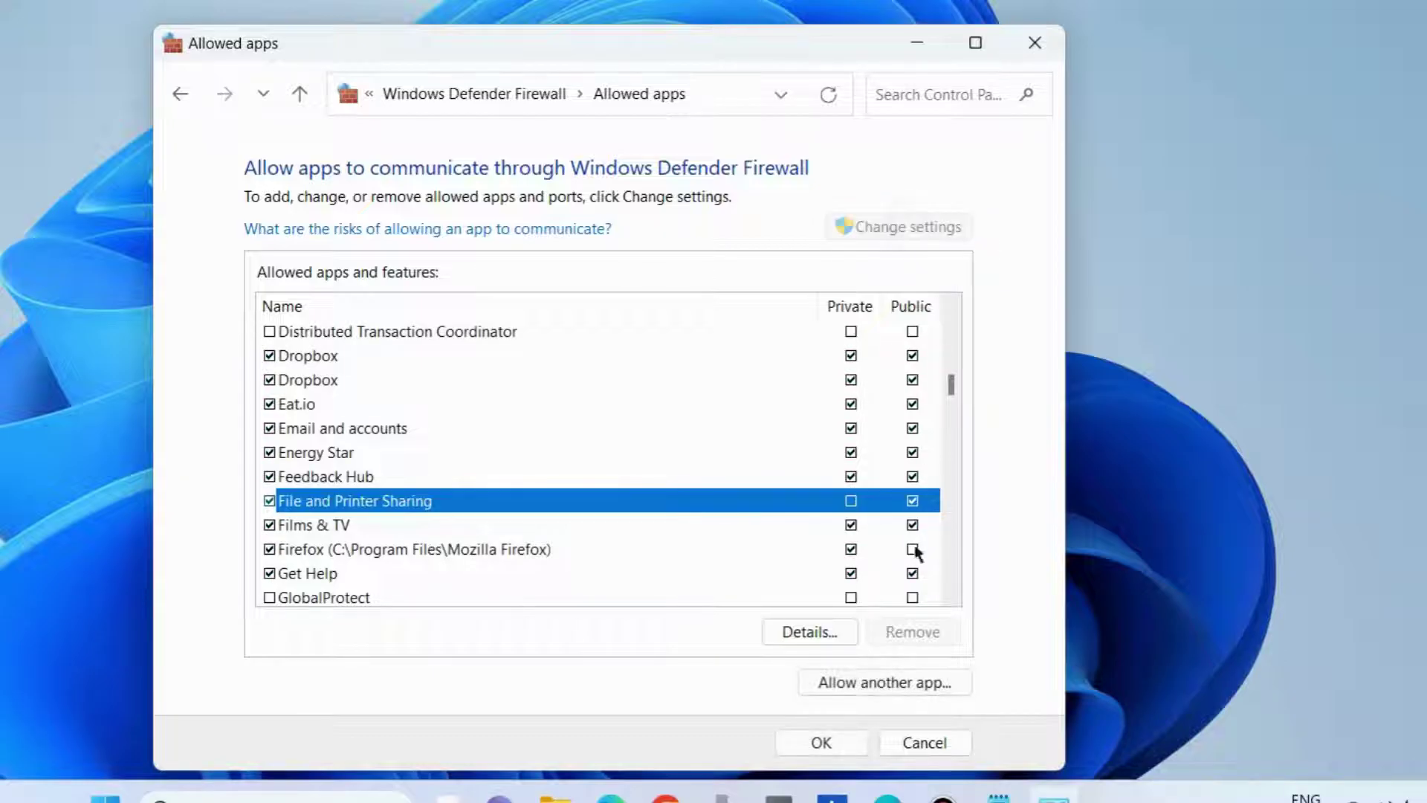
click(851, 501)
click(825, 745)
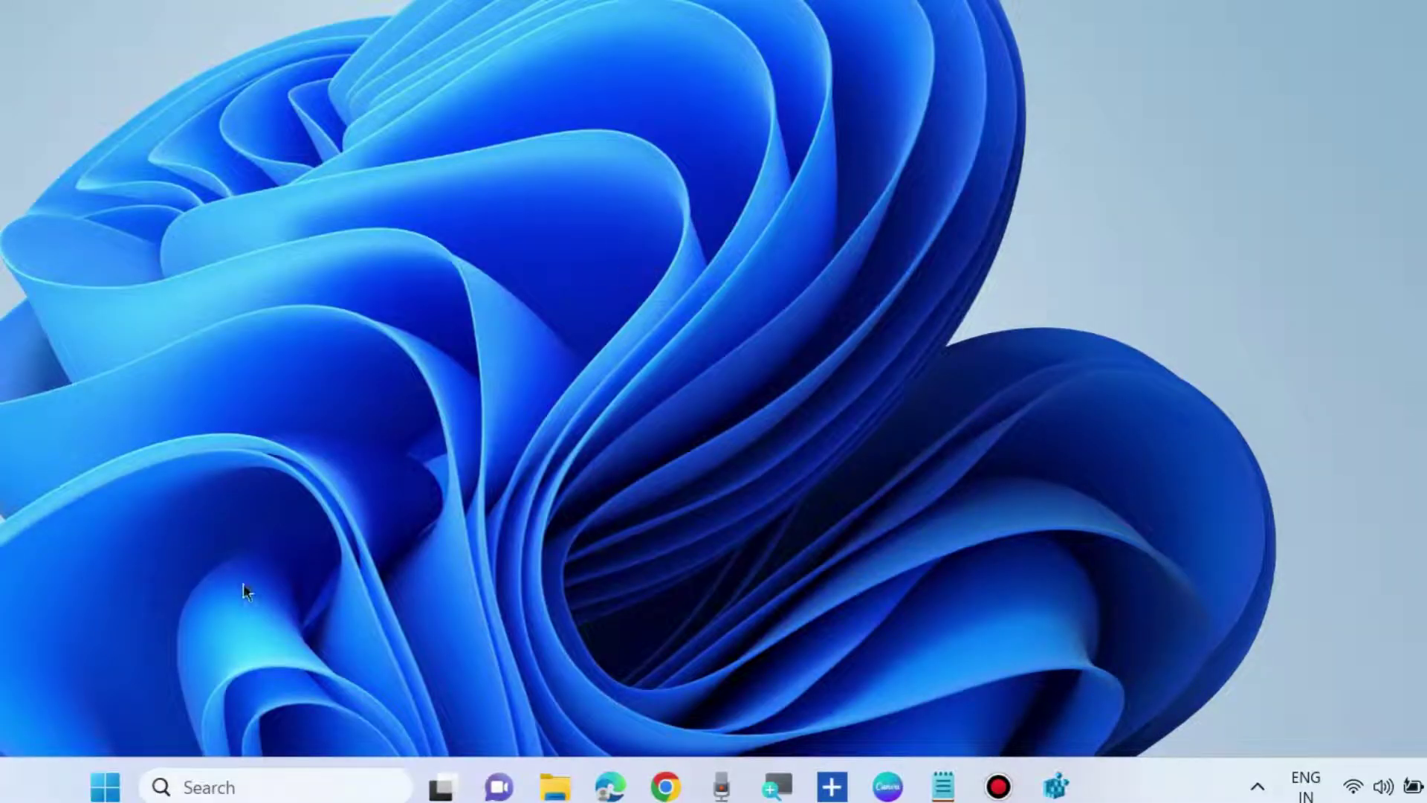
Launch Registry Editor via 'regedit' and move the Notepad note with the key path below it
click(245, 785)
text(re)
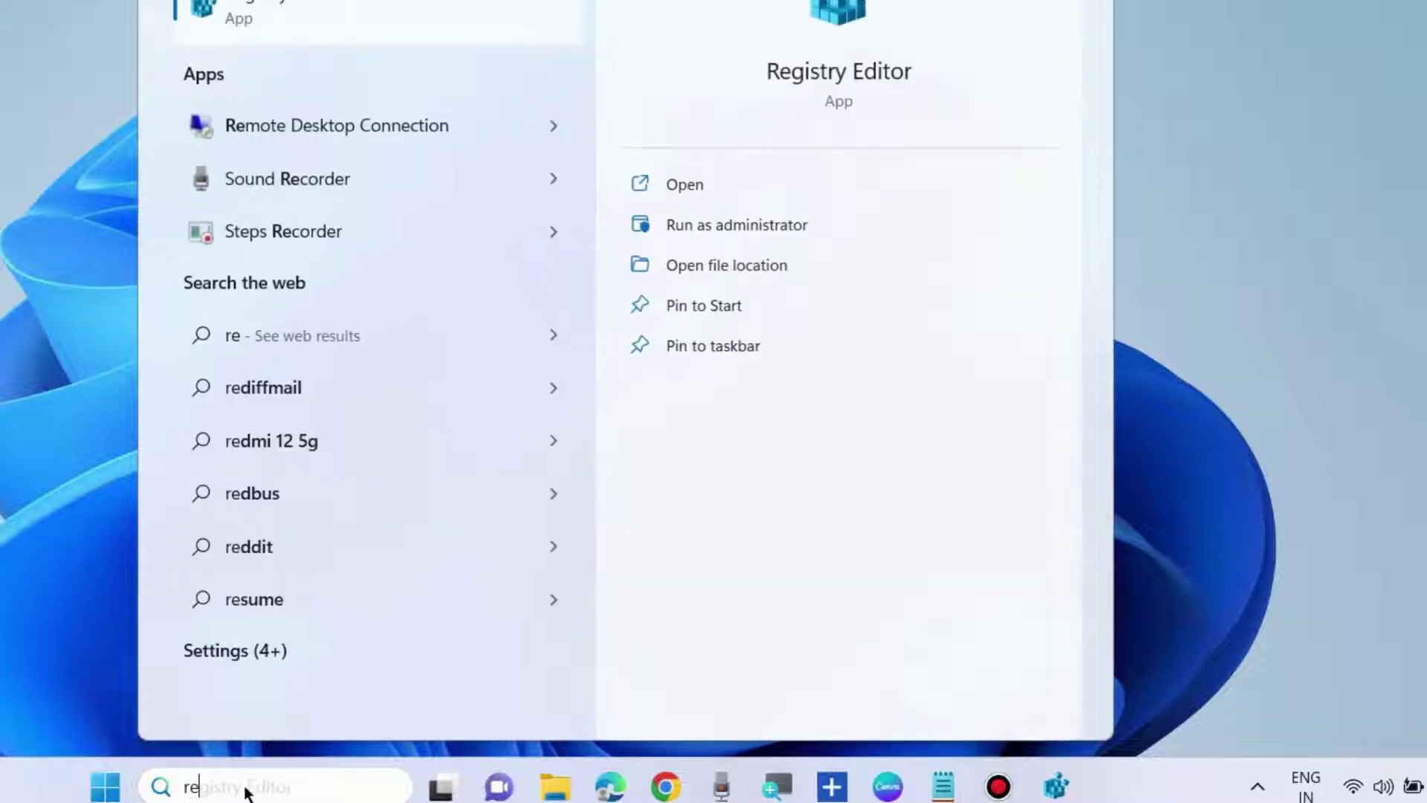
text(gedit)
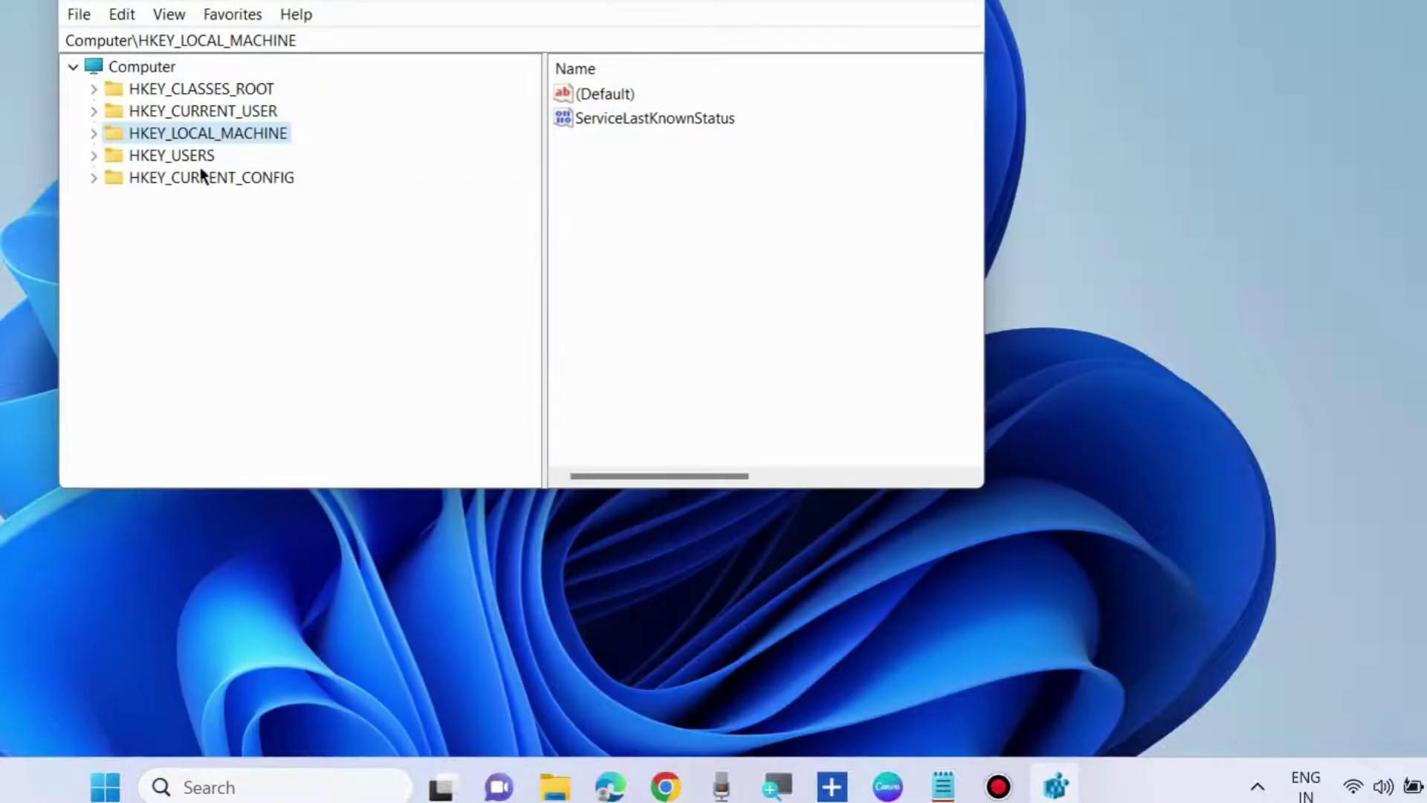
click(942, 786)
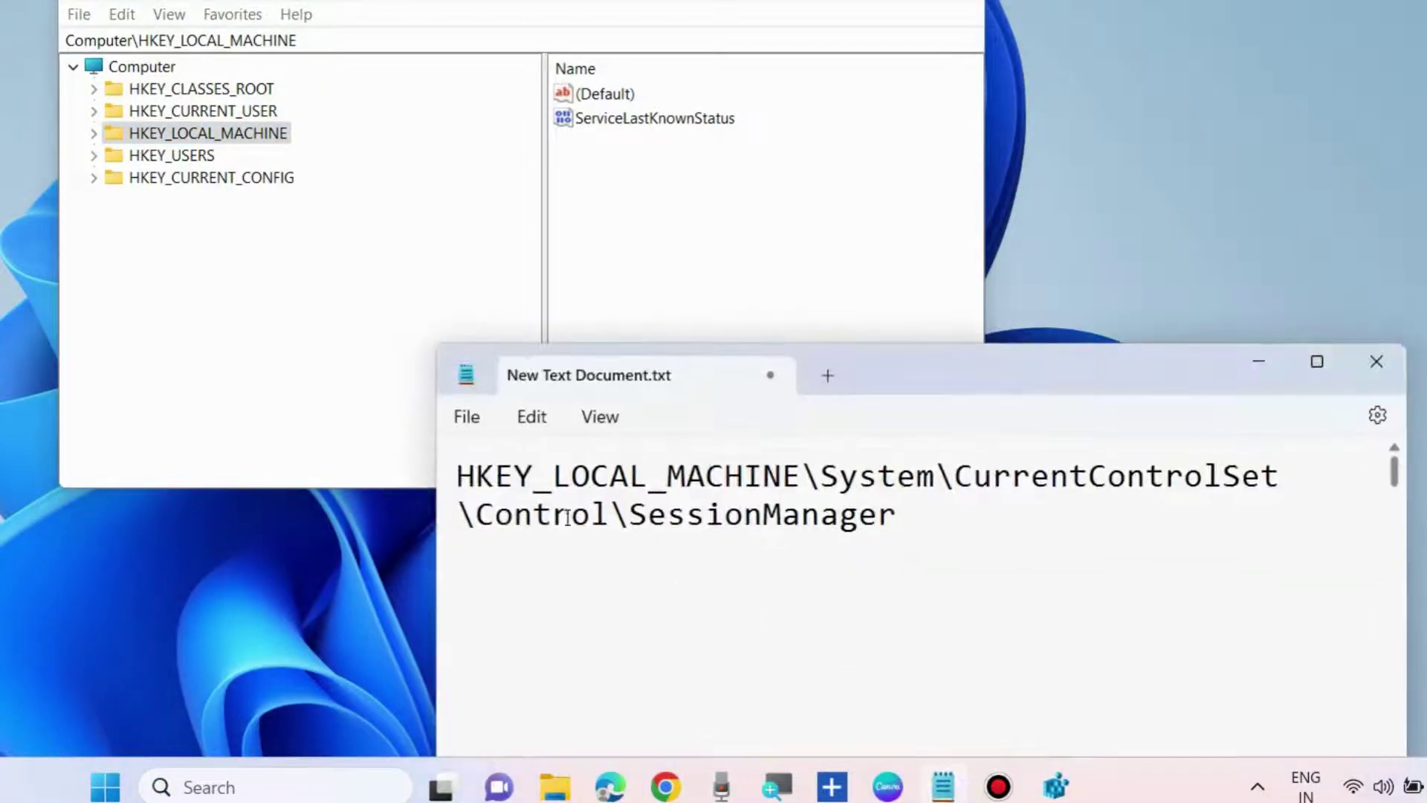
drag(885, 382, 859, 534)
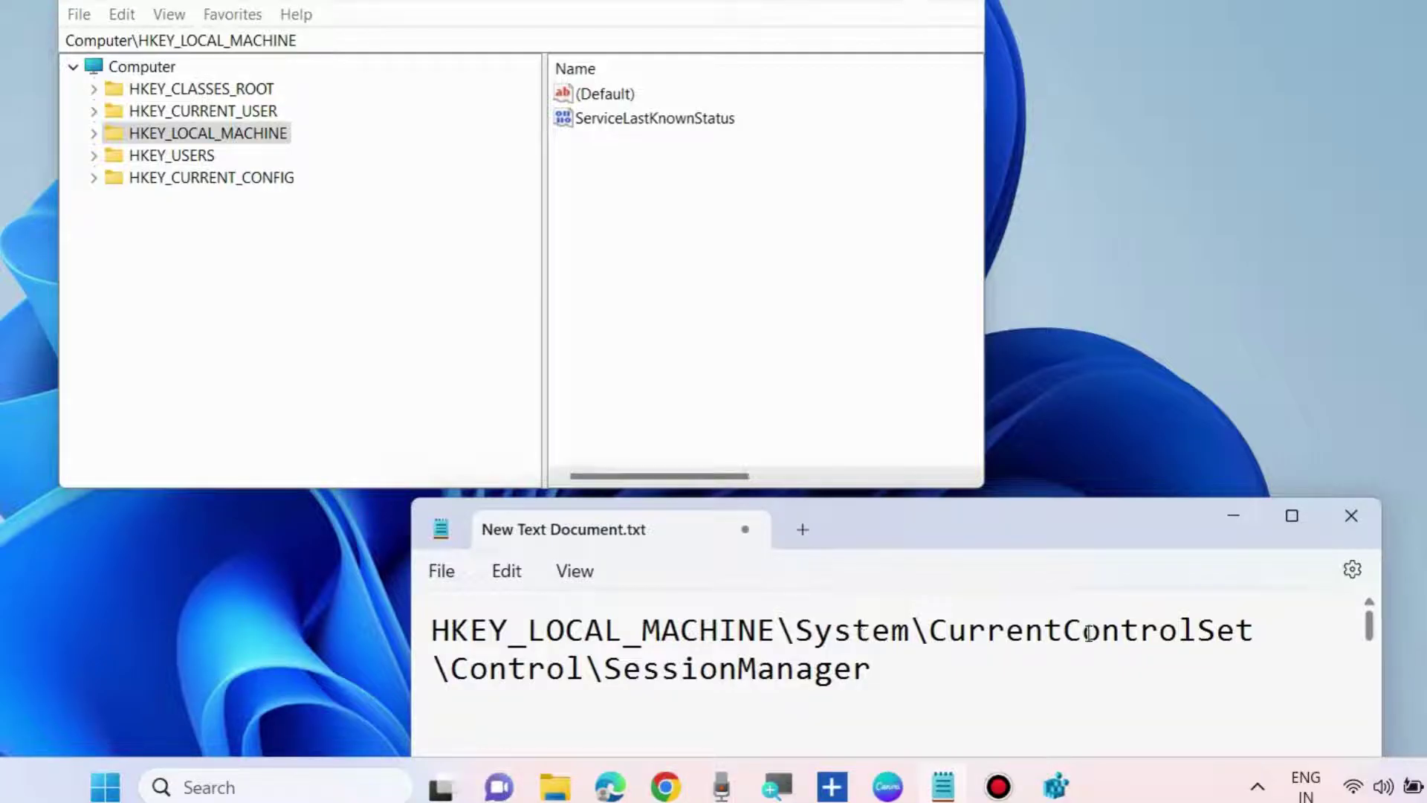
Navigate to HKEY_LOCAL_MACHINE\SYSTEM\CurrentControlSet\Control\Session Manager and scroll to ProtectionMode
click(93, 134)
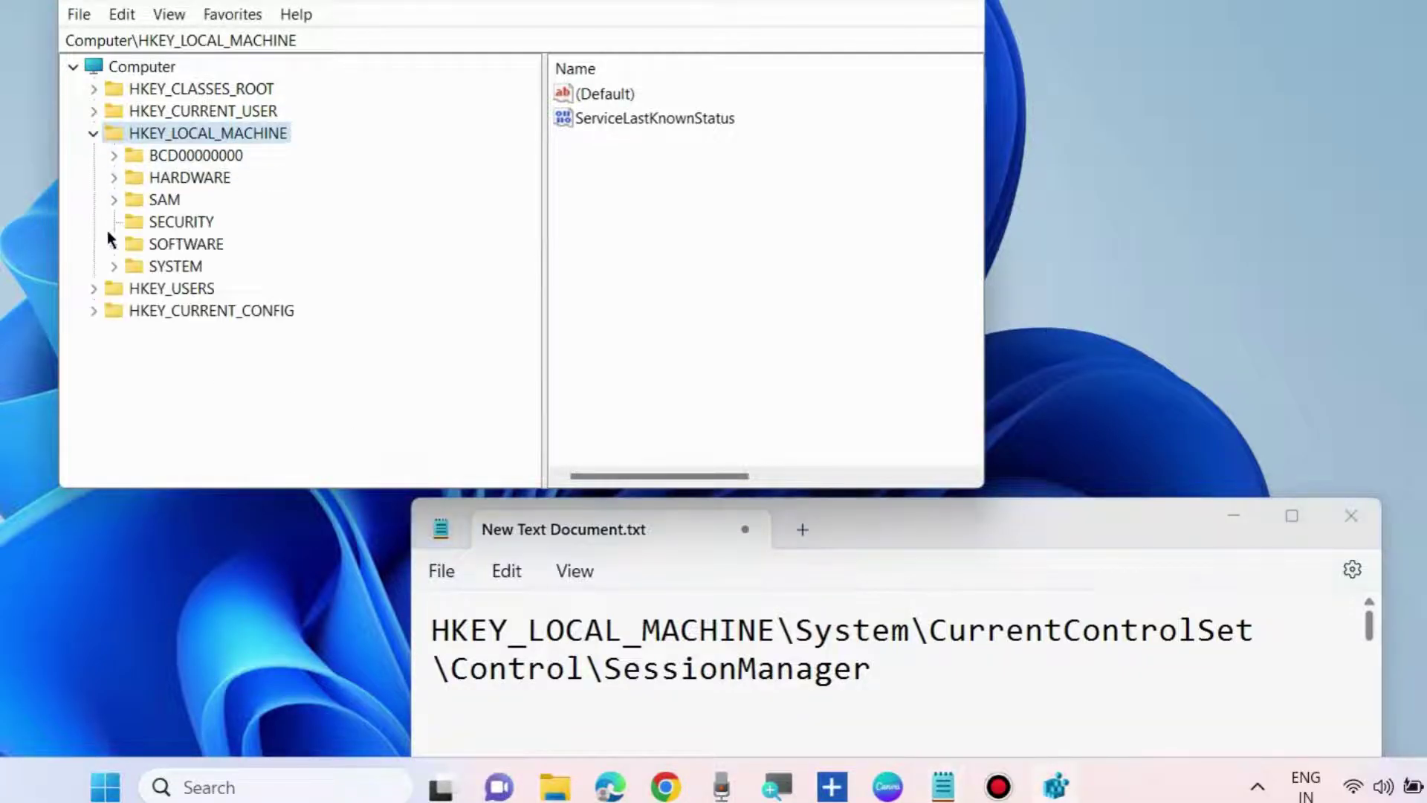
click(113, 266)
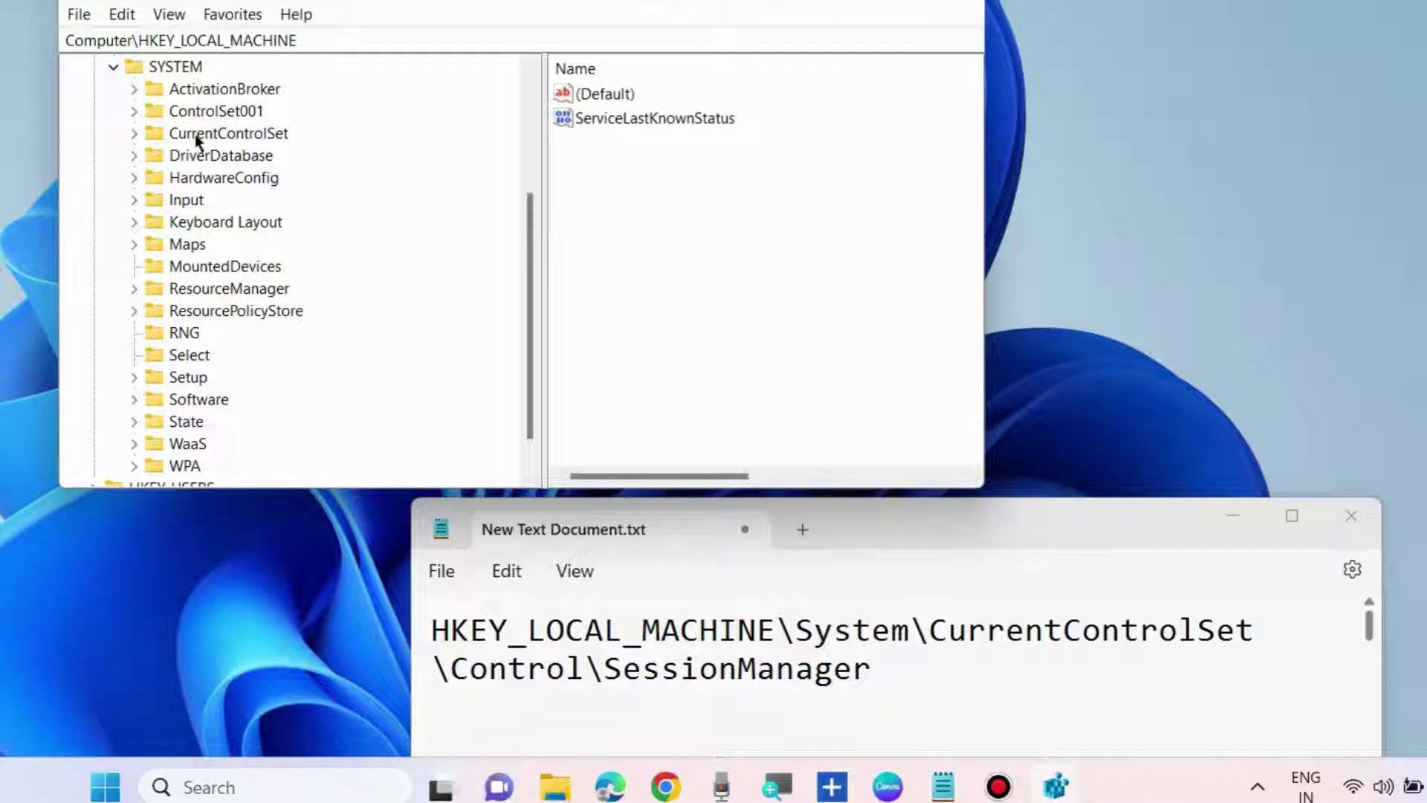
click(135, 134)
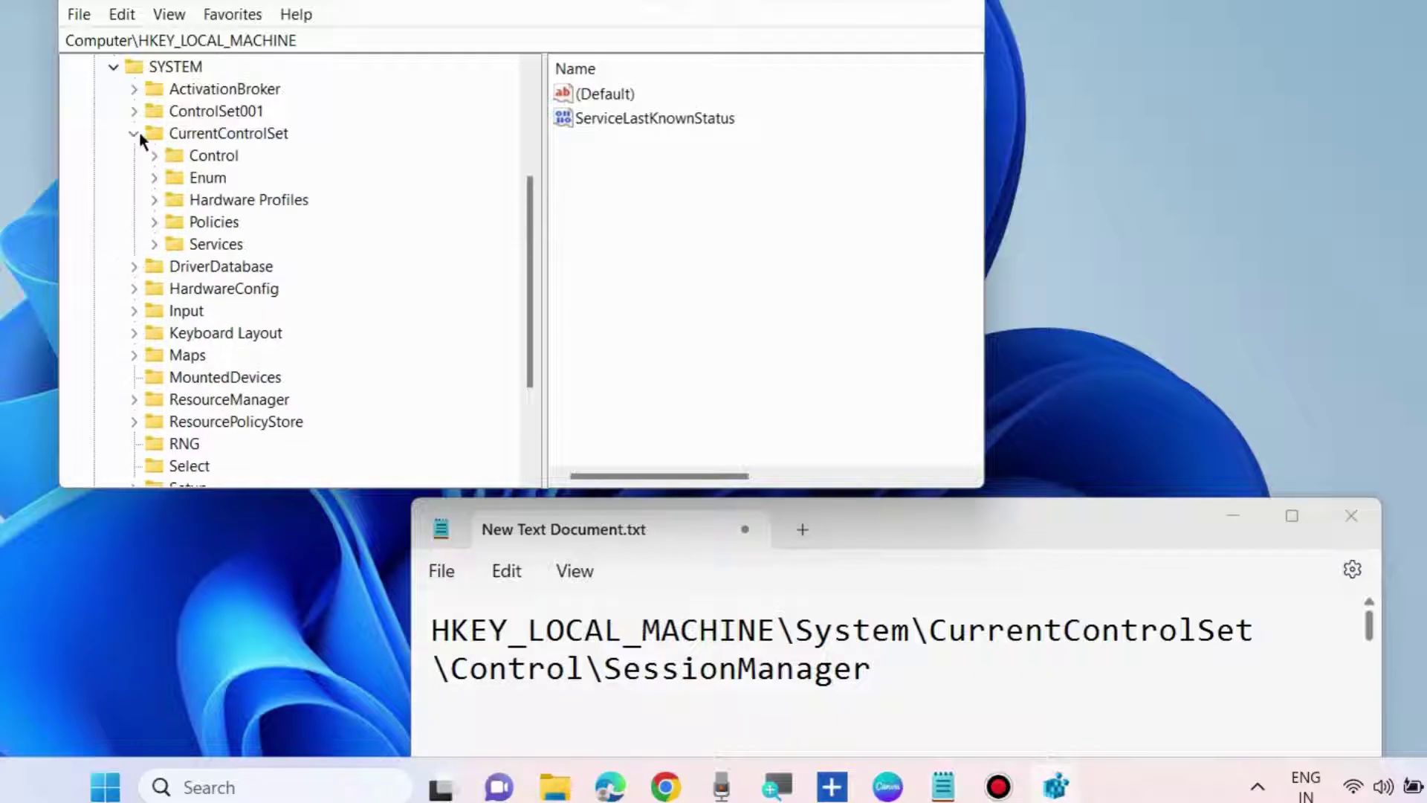
click(156, 156)
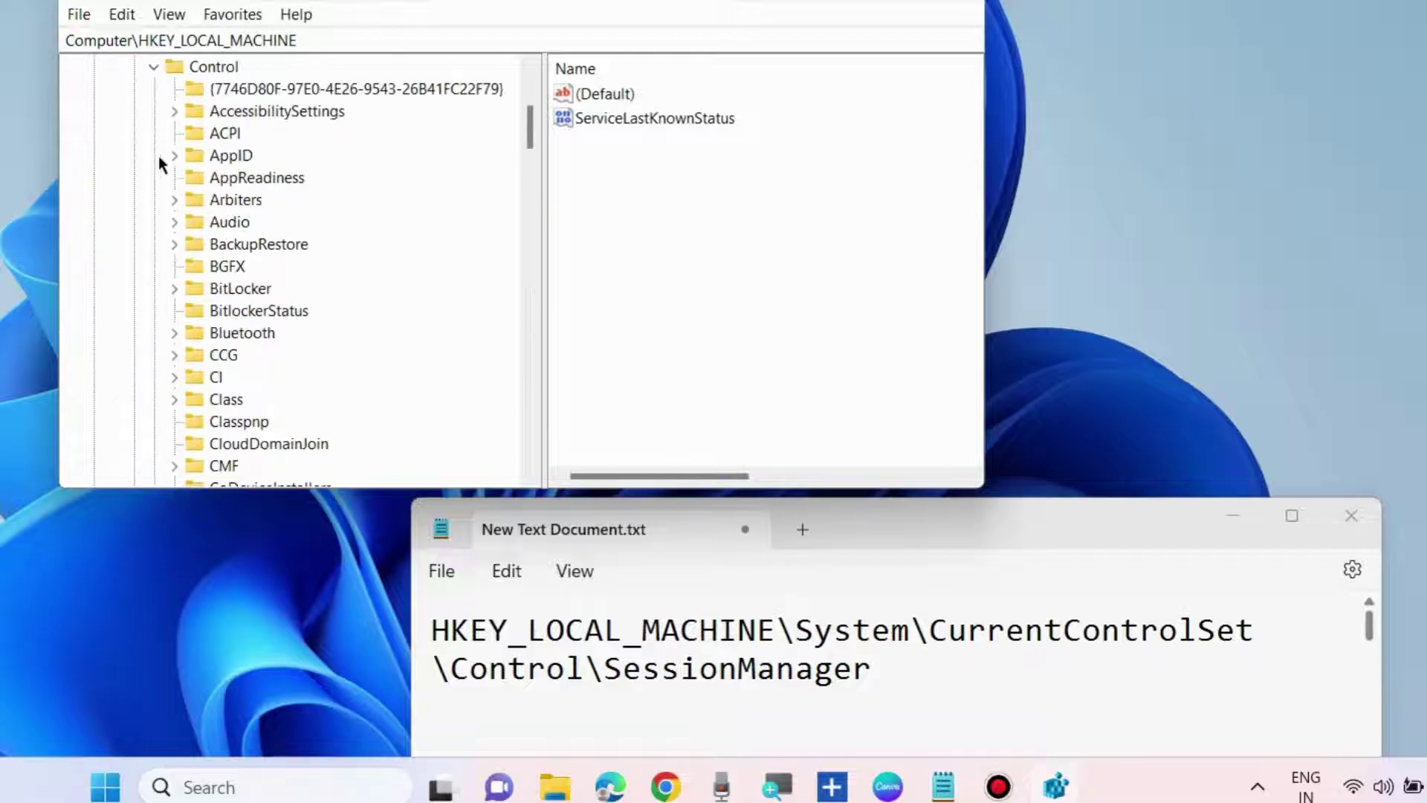
scroll(201, 297, down, 20)
scroll(240, 371, down, 12)
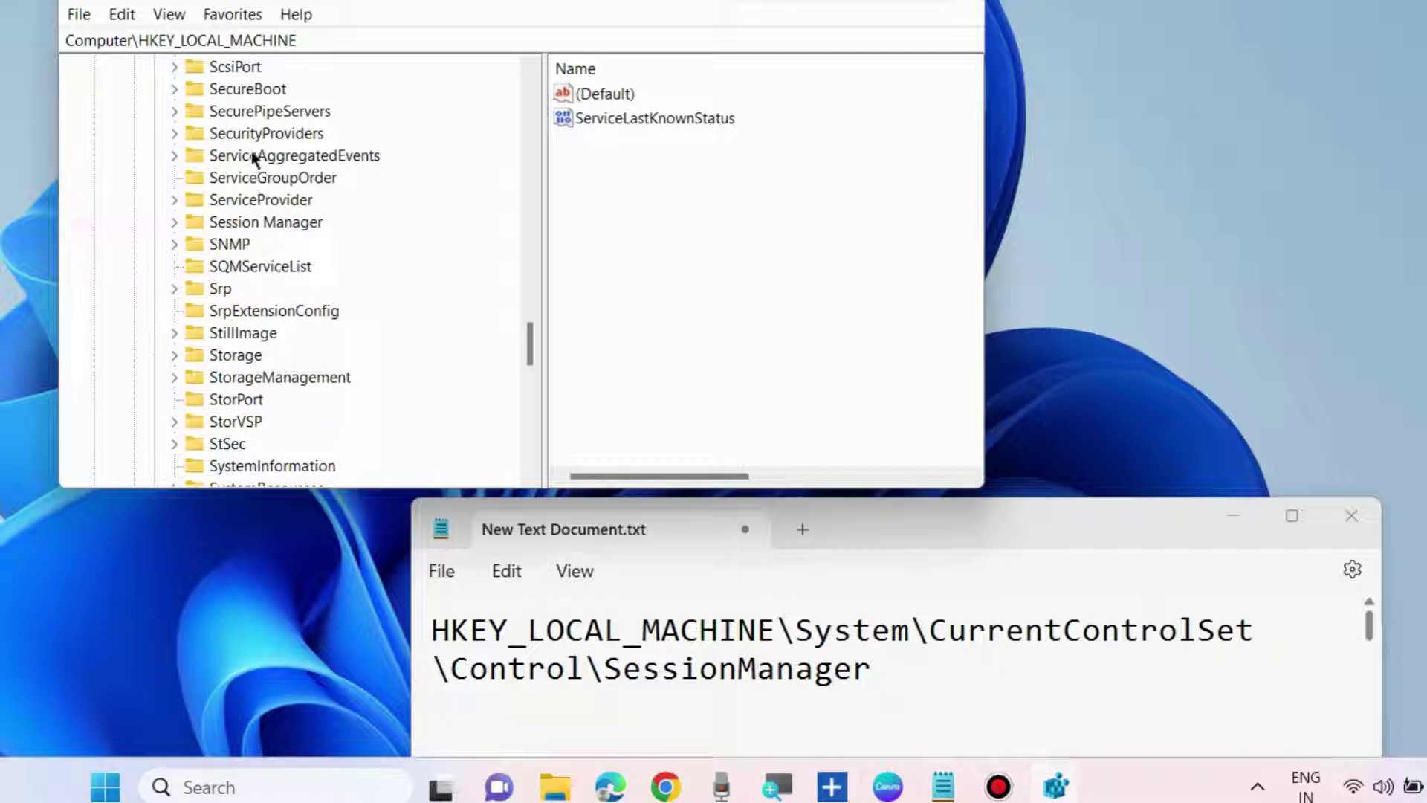
click(226, 227)
scroll(661, 306, down, 2)
Set ProtectionMode's value data to 1, close Registry Editor, and minimise the path note
click(639, 385)
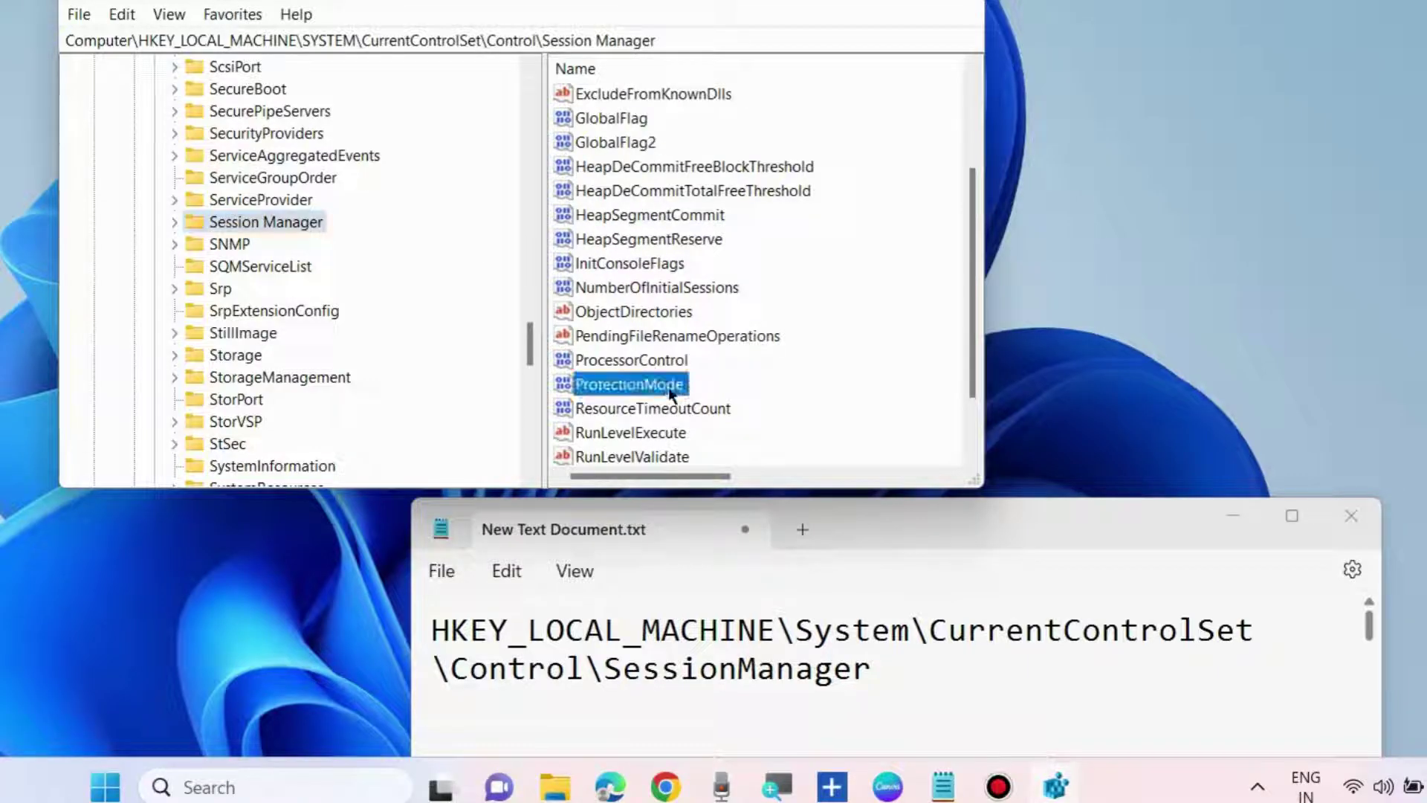
double_click(639, 385)
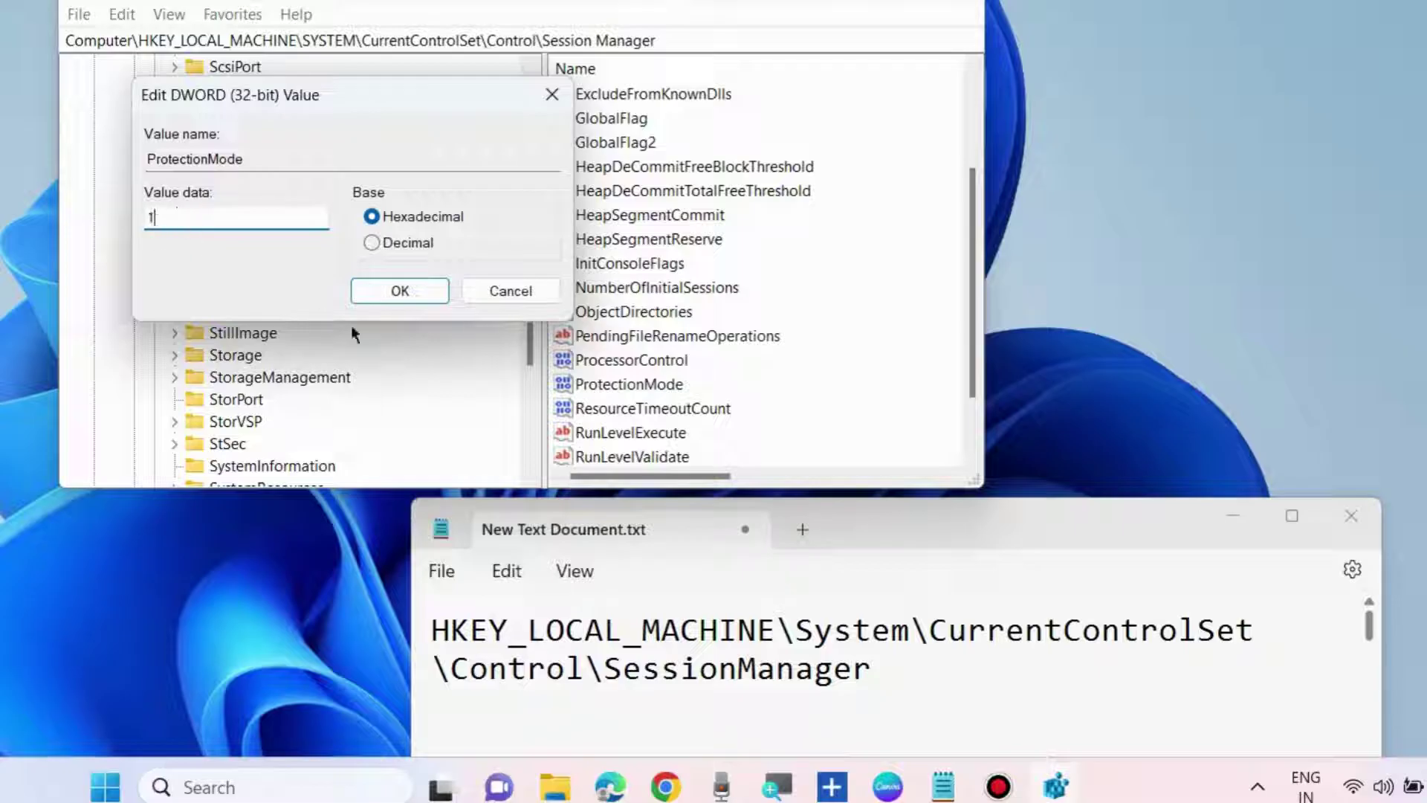
click(399, 291)
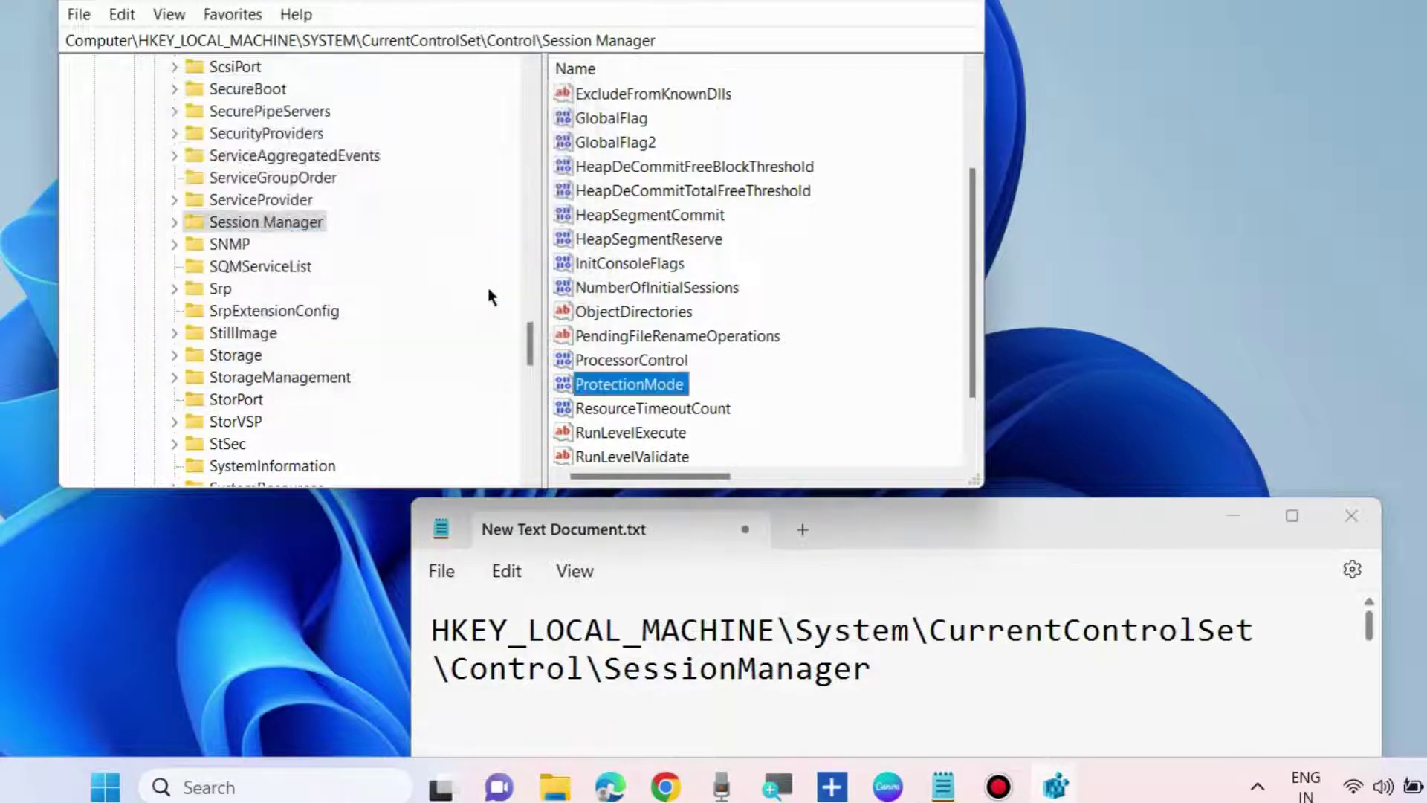
click(959, 4)
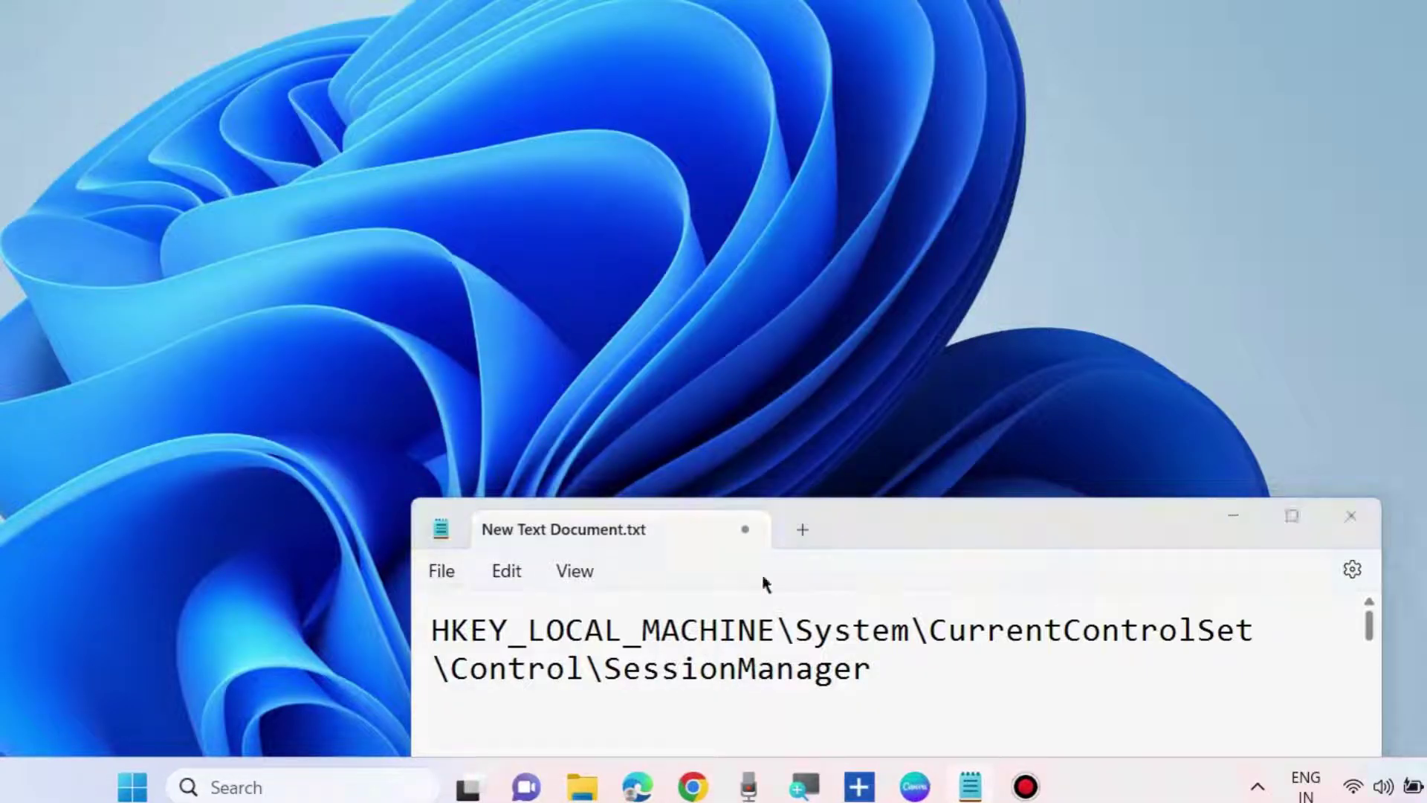
click(1234, 514)
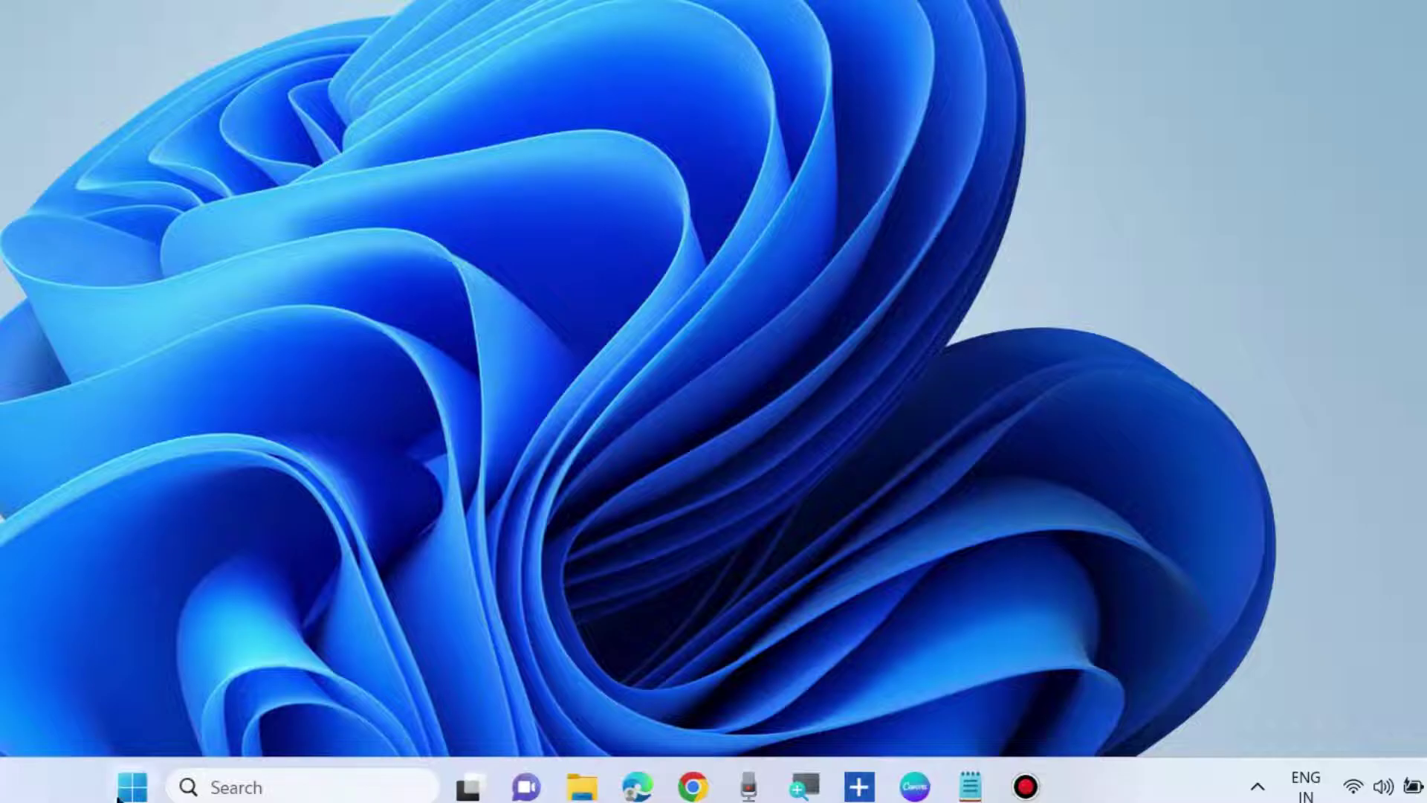
Open Settings from the Start right-click menu and go to System > Troubleshoot > Other troubleshooters
right_click(141, 788)
click(86, 513)
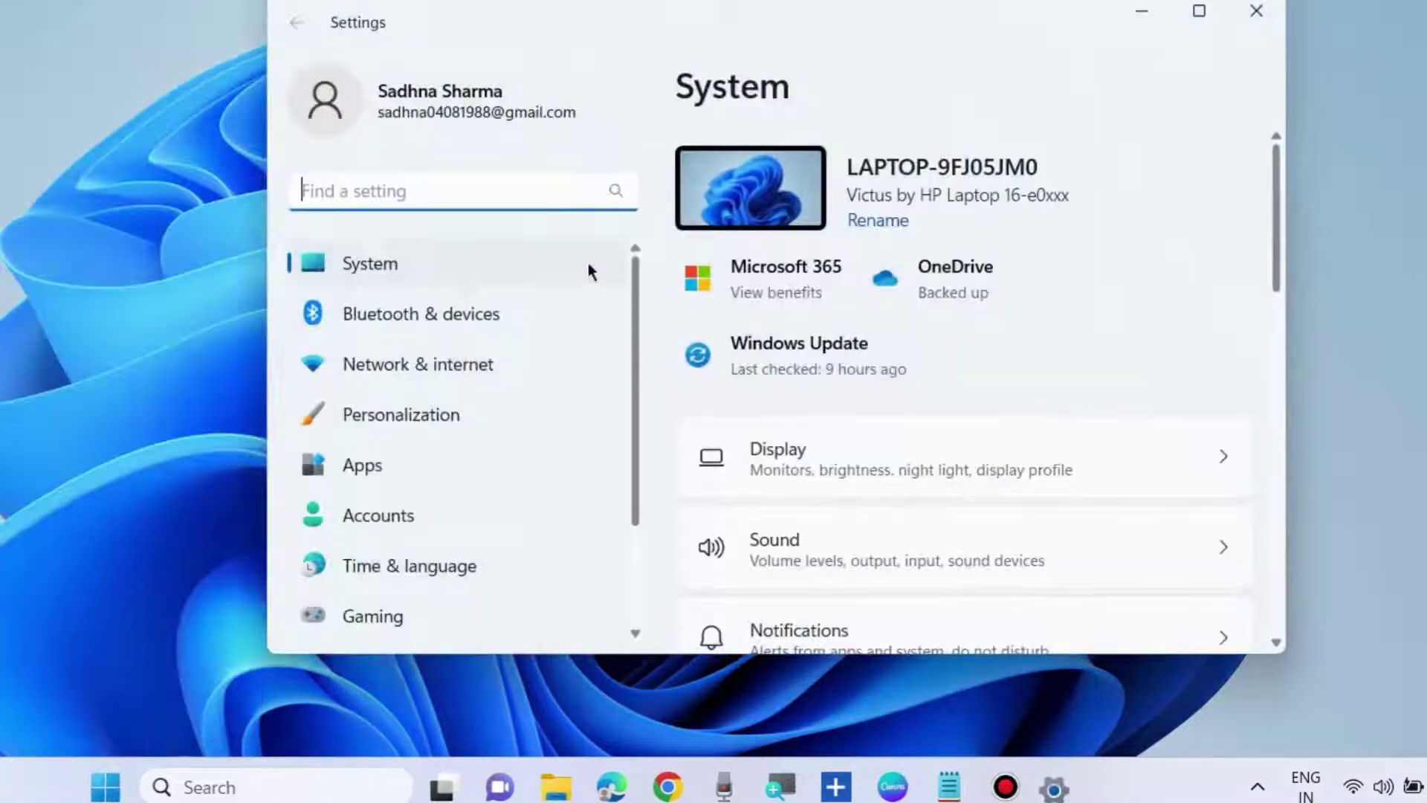
scroll(973, 509, down, 8)
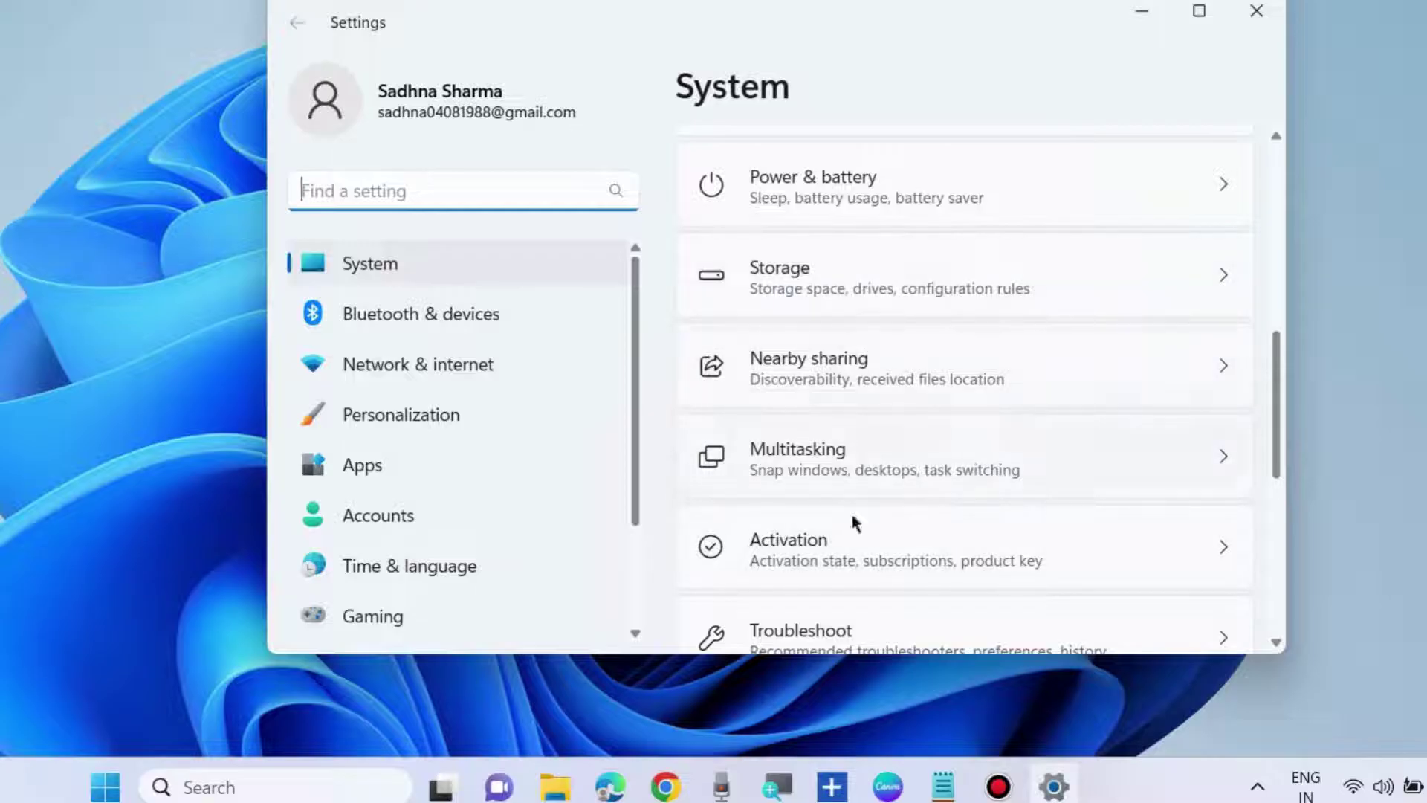
scroll(860, 428, down, 3)
click(825, 396)
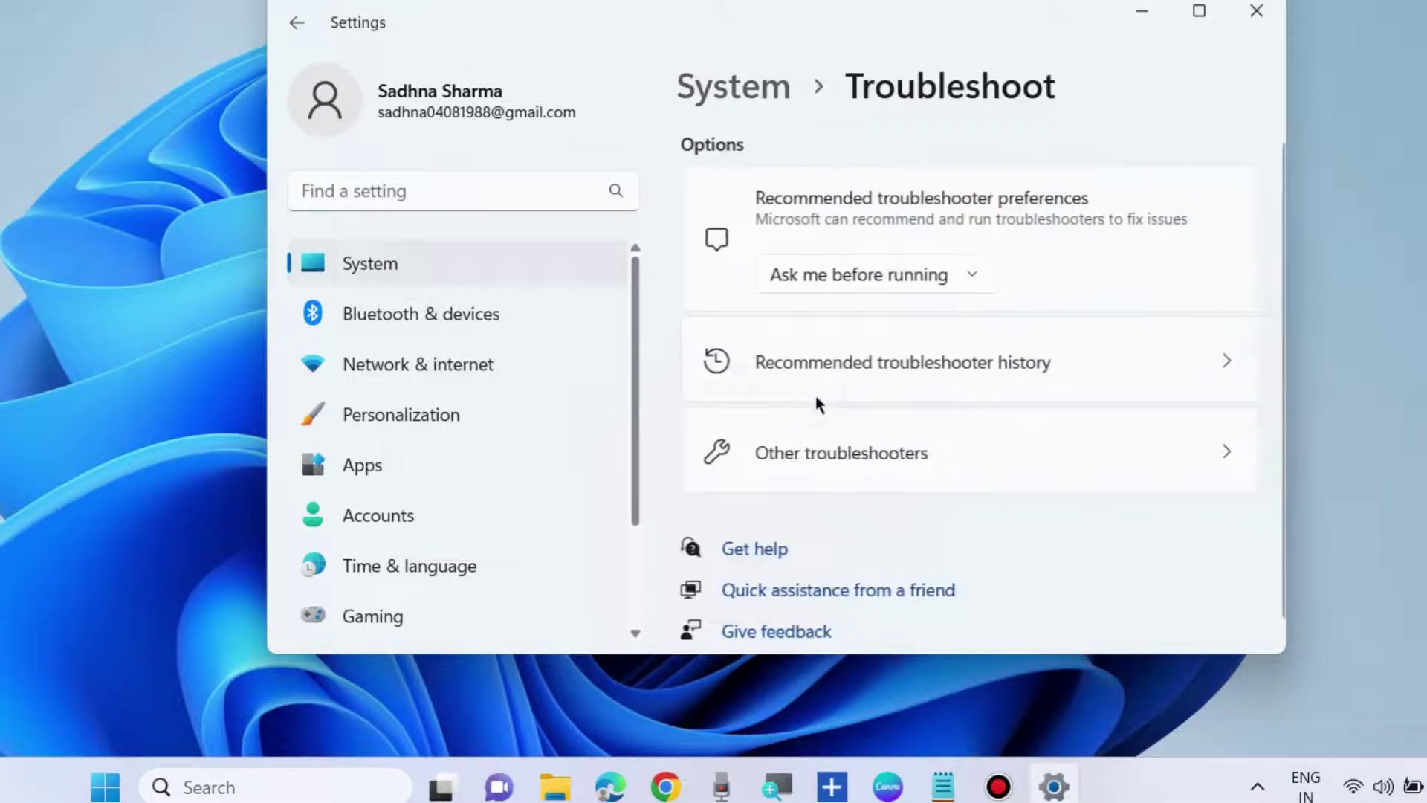
click(833, 456)
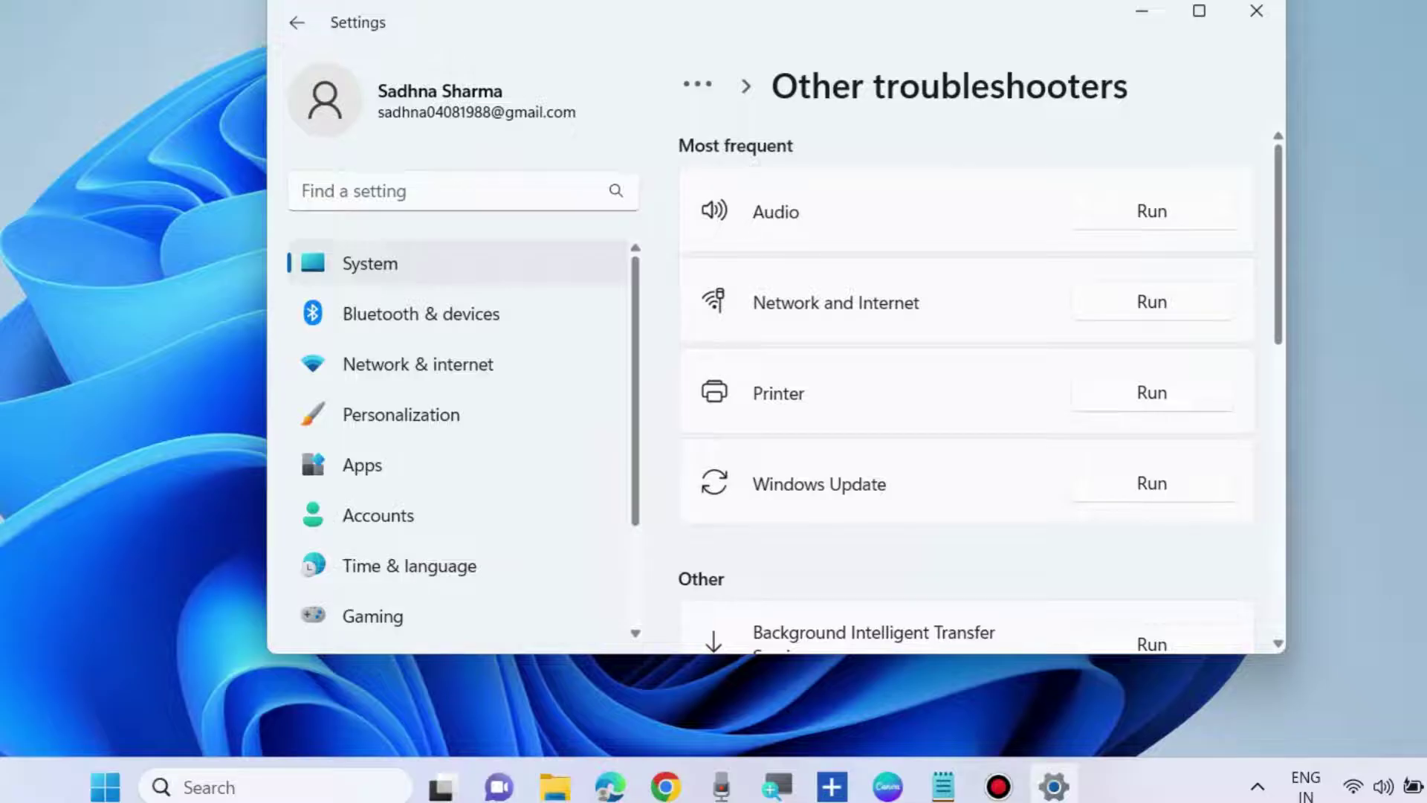
Close Settings and launch Disk Management by searching 'disk management'
key(alt+F4)
click(290, 786)
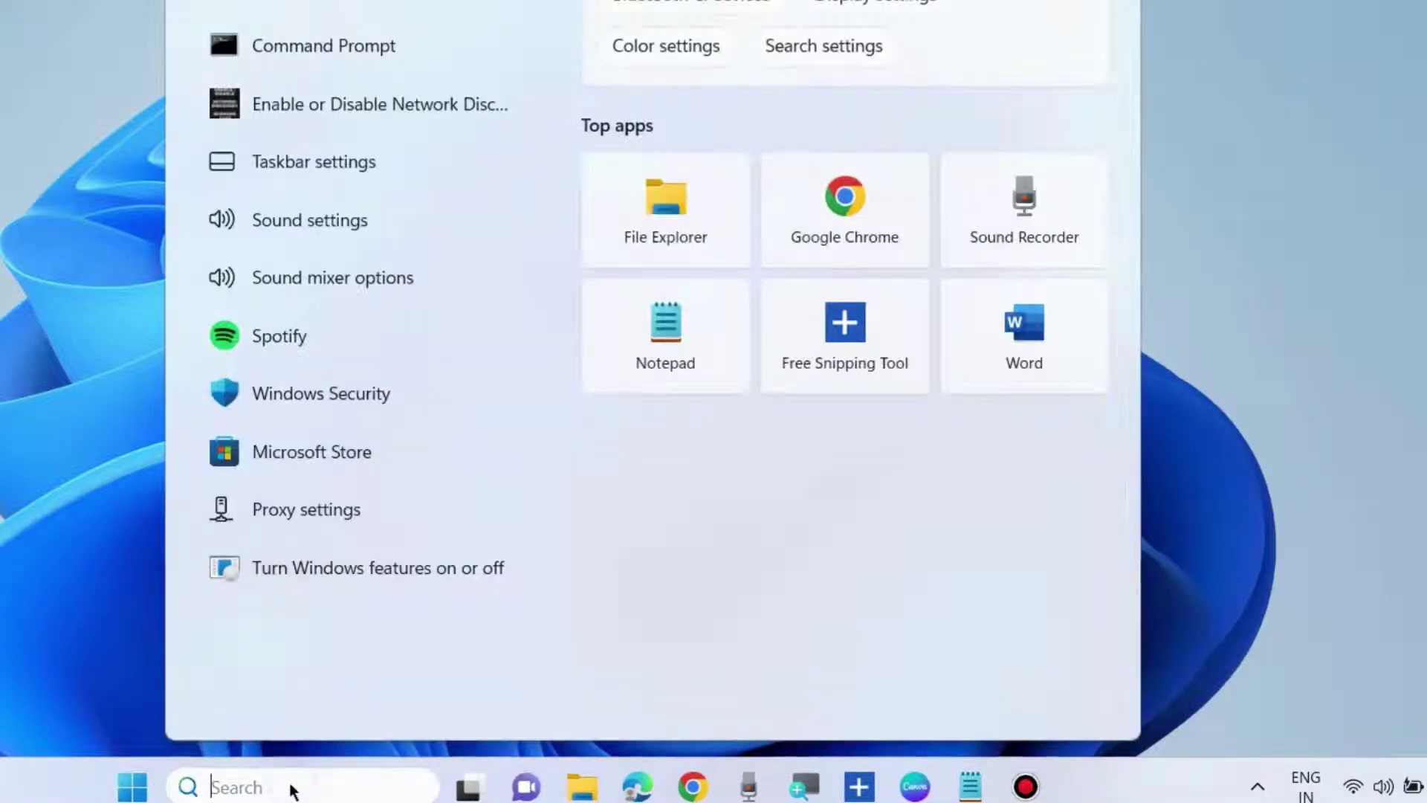
text(disk mana)
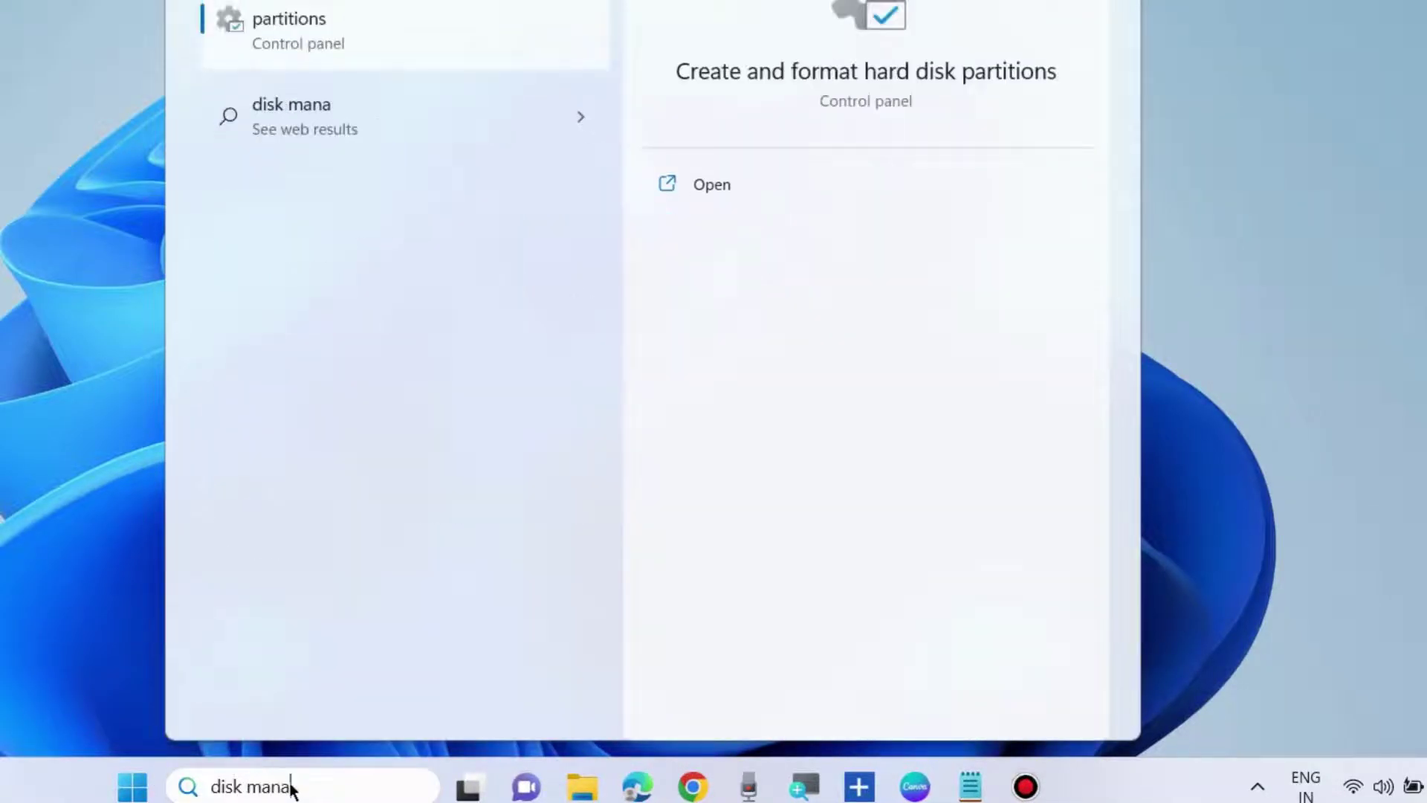
text(gement)
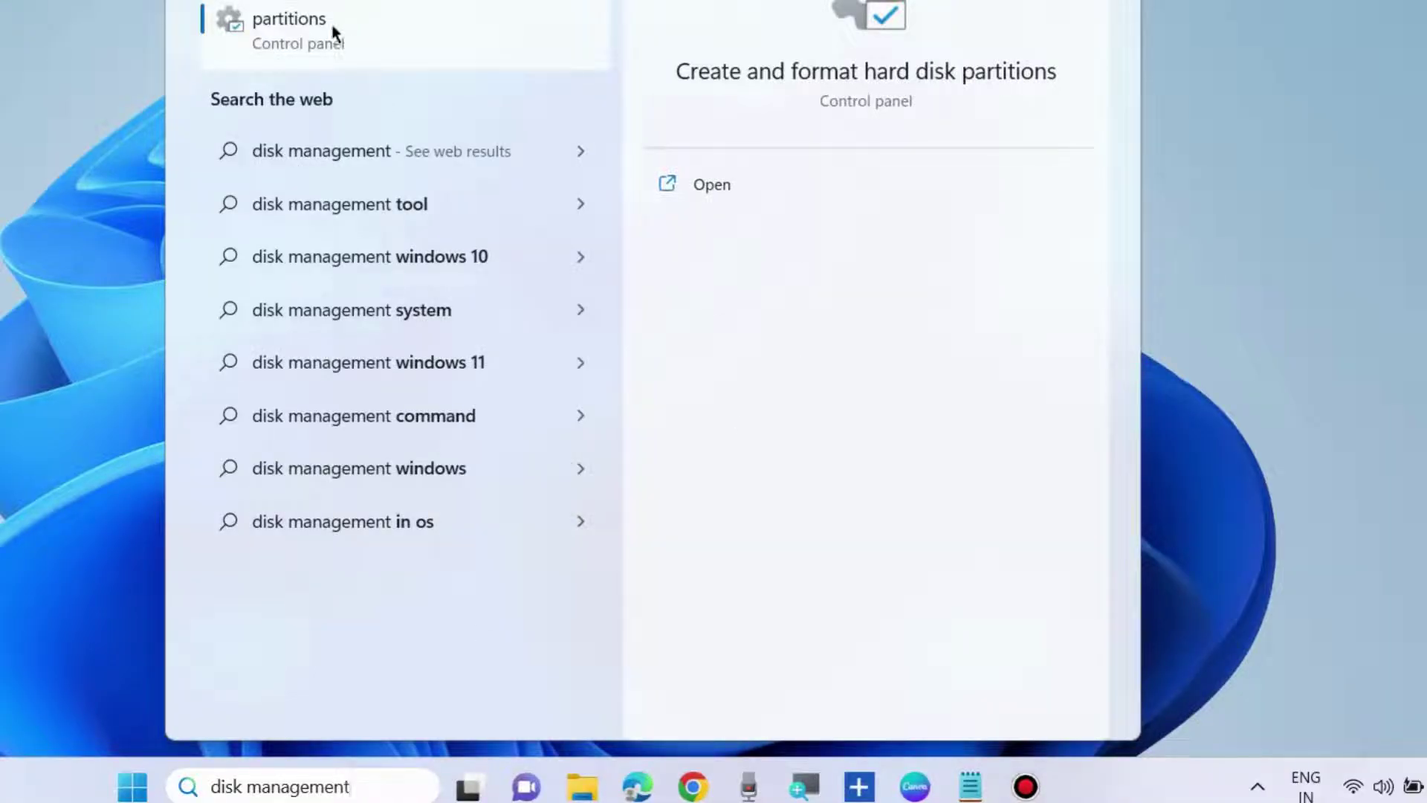
click(696, 185)
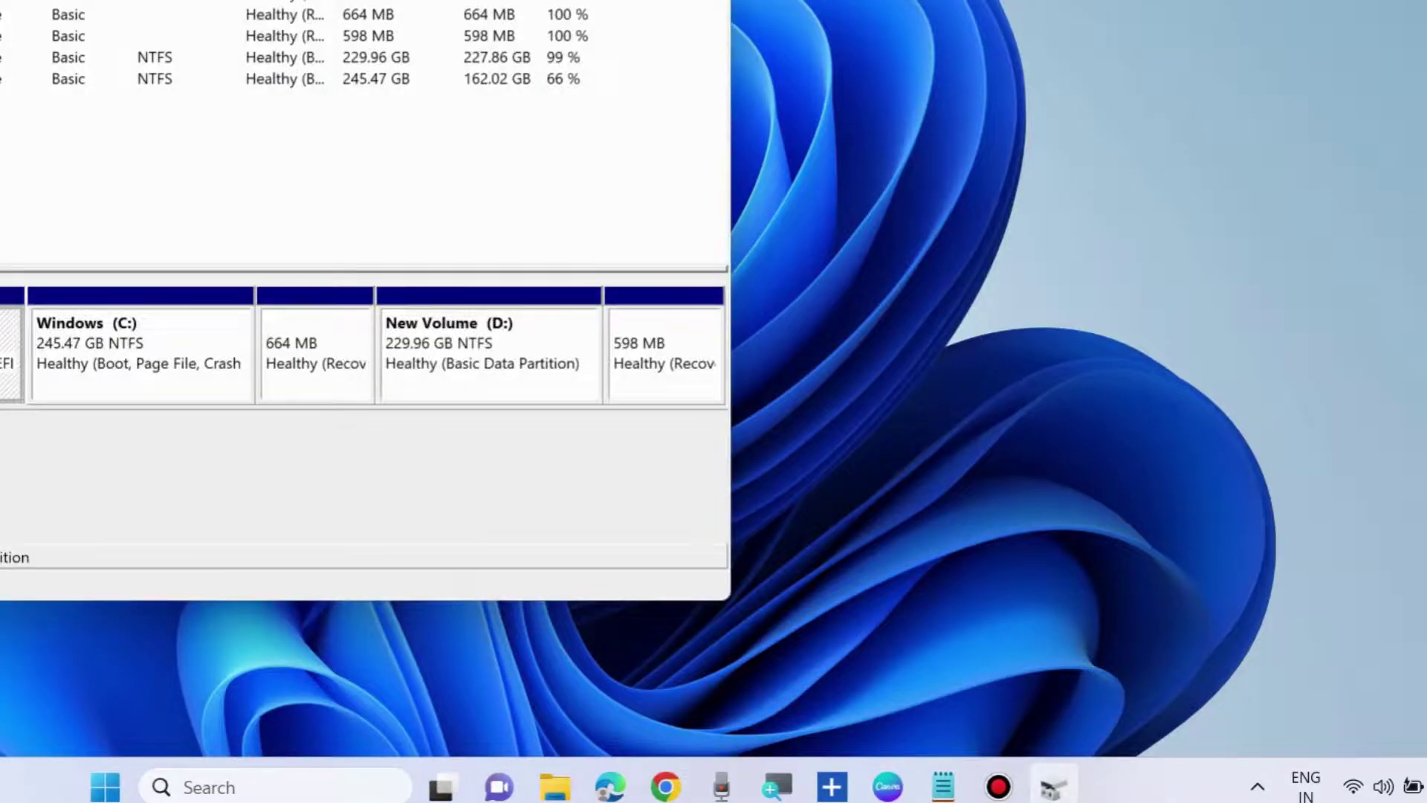
Open Change Drive Letter and Paths for New Volume (D:)
drag(191, 4, 569, 45)
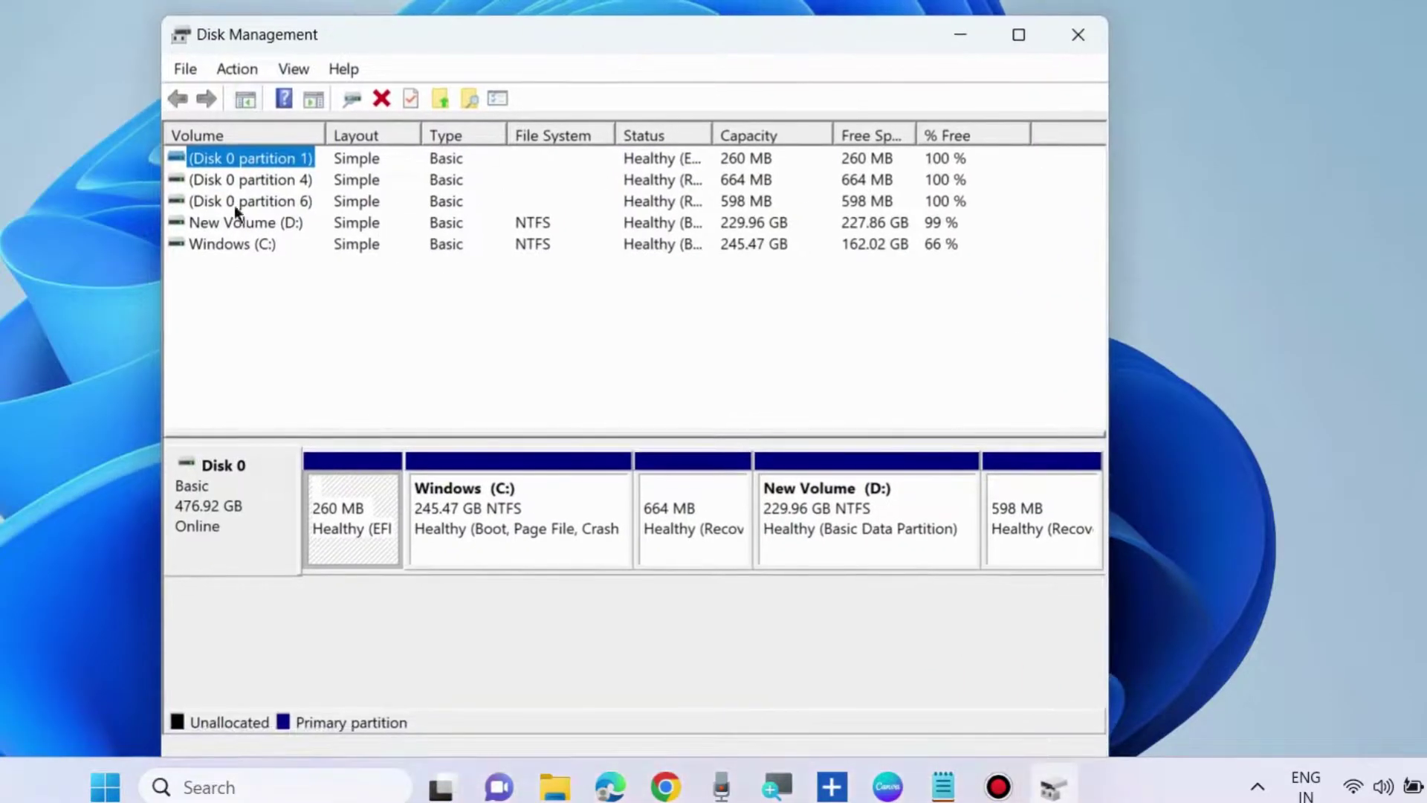
click(249, 223)
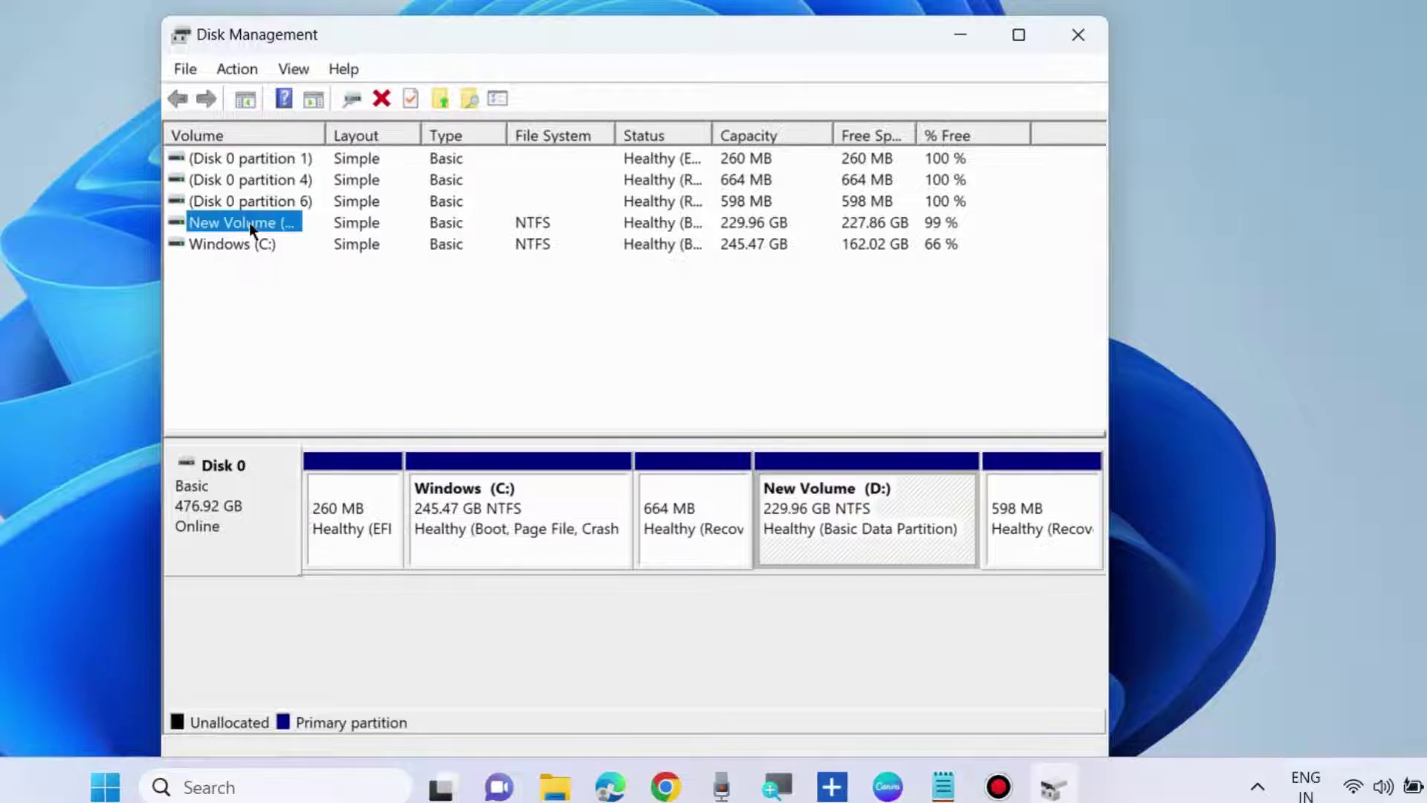
right_click(249, 223)
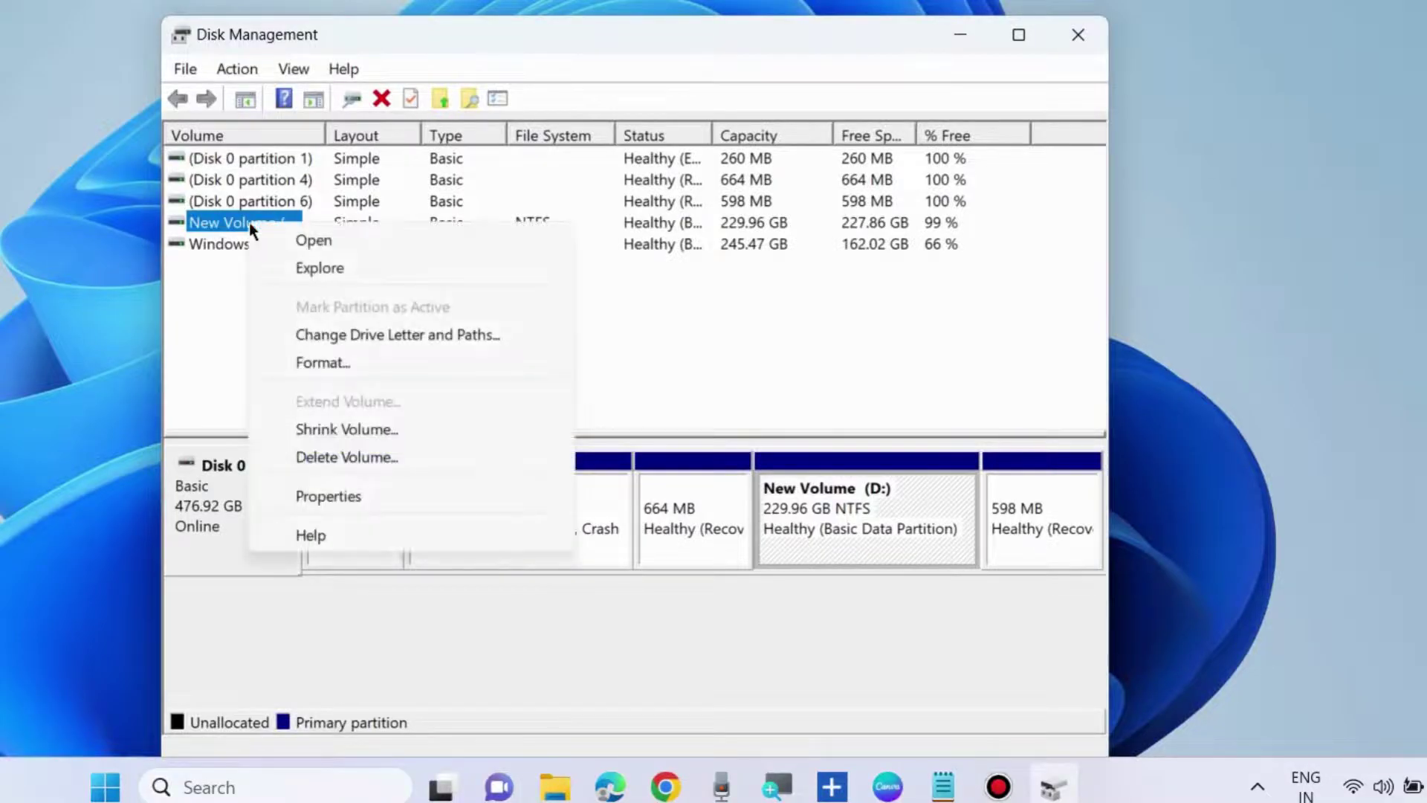
click(409, 336)
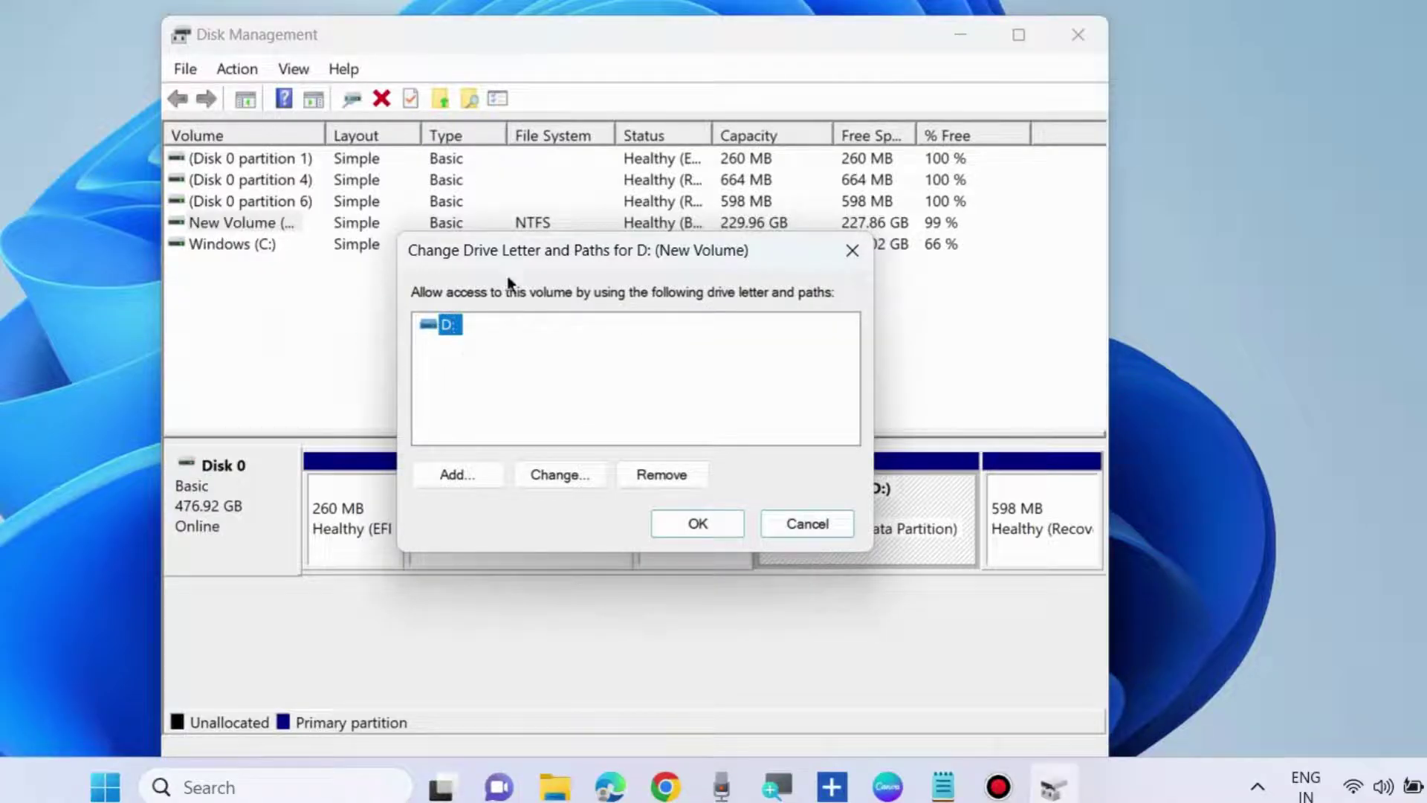
Review the Add drive letter or path option, then cancel and close both dialogs, keeping D:
click(454, 472)
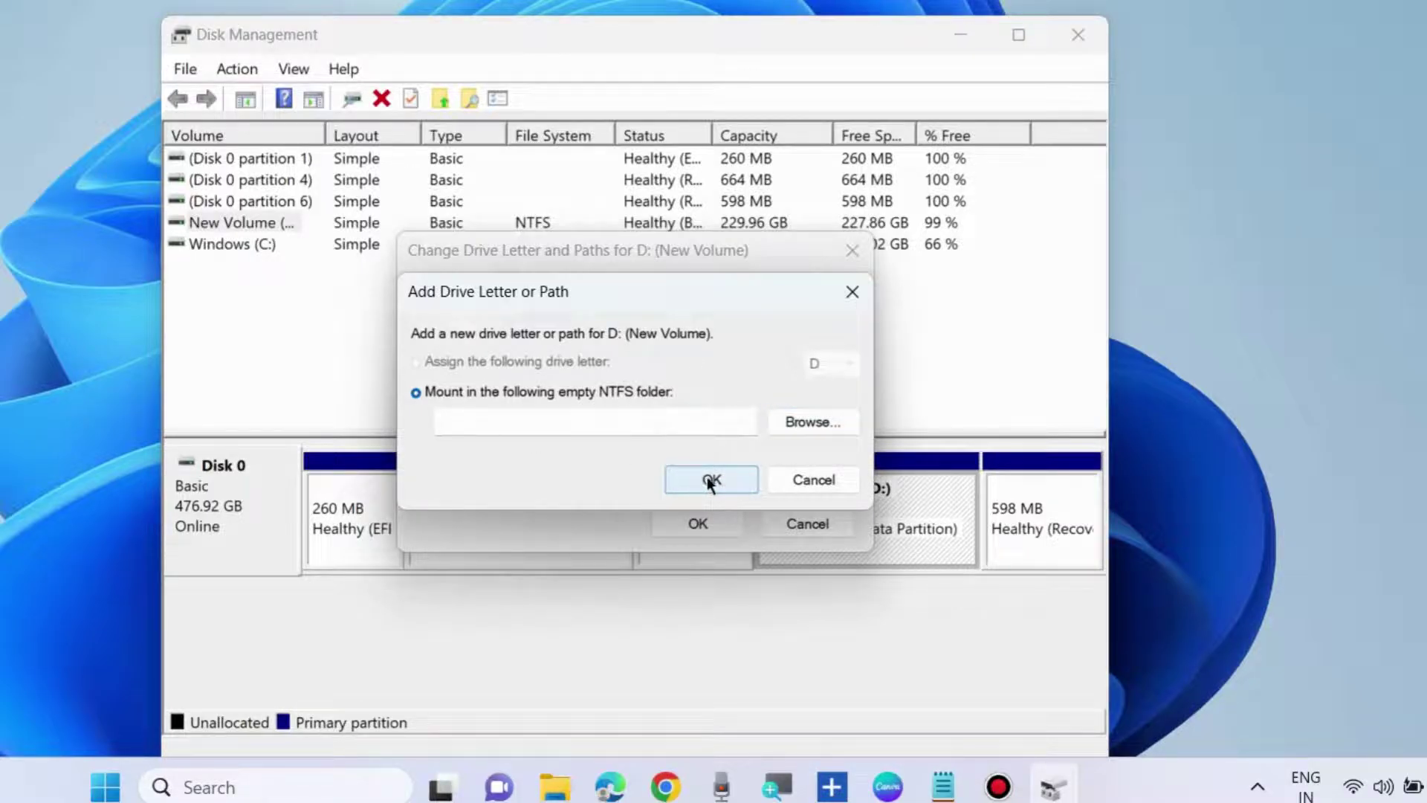
click(852, 294)
click(852, 250)
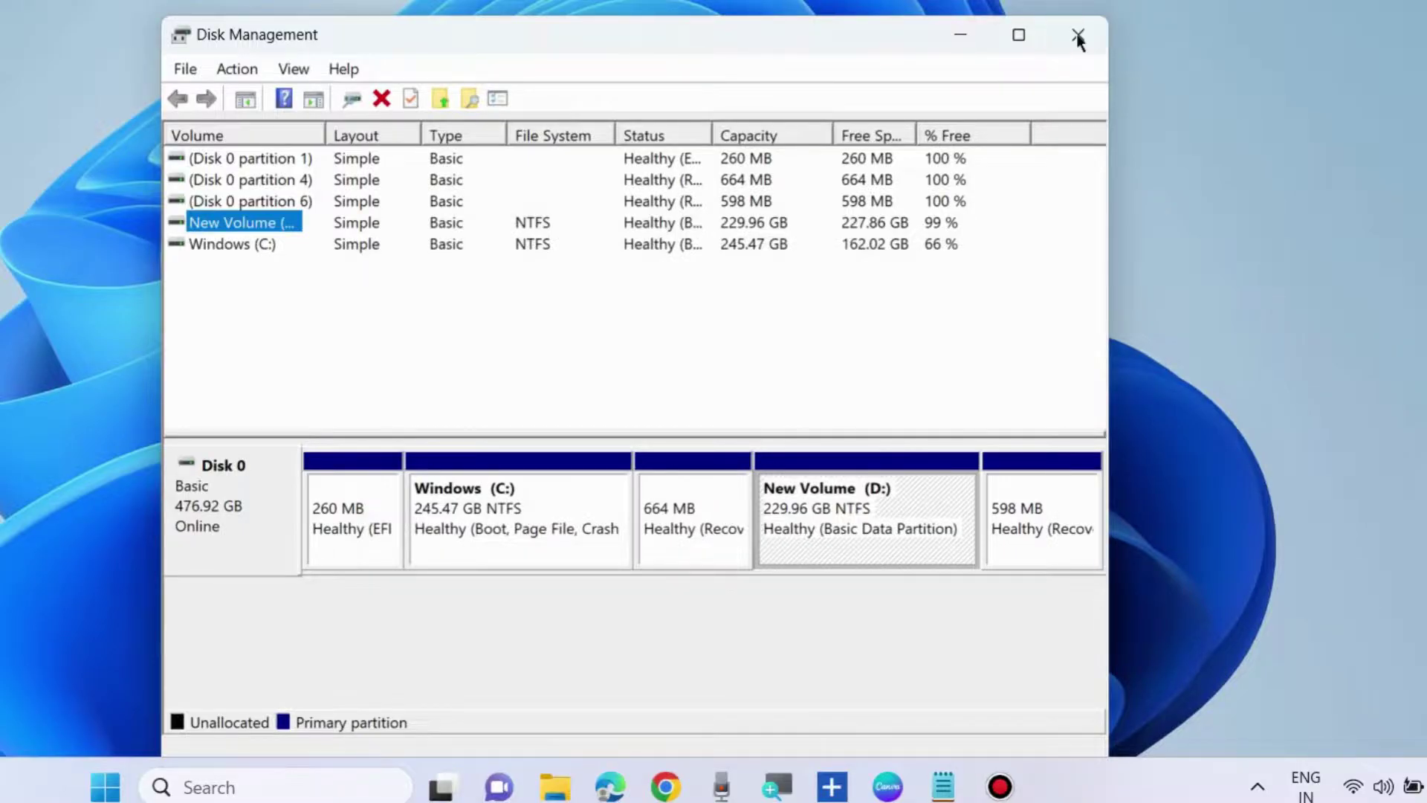
Close Disk Management and run Command Prompt as administrator via a 'cmd' search
click(1076, 35)
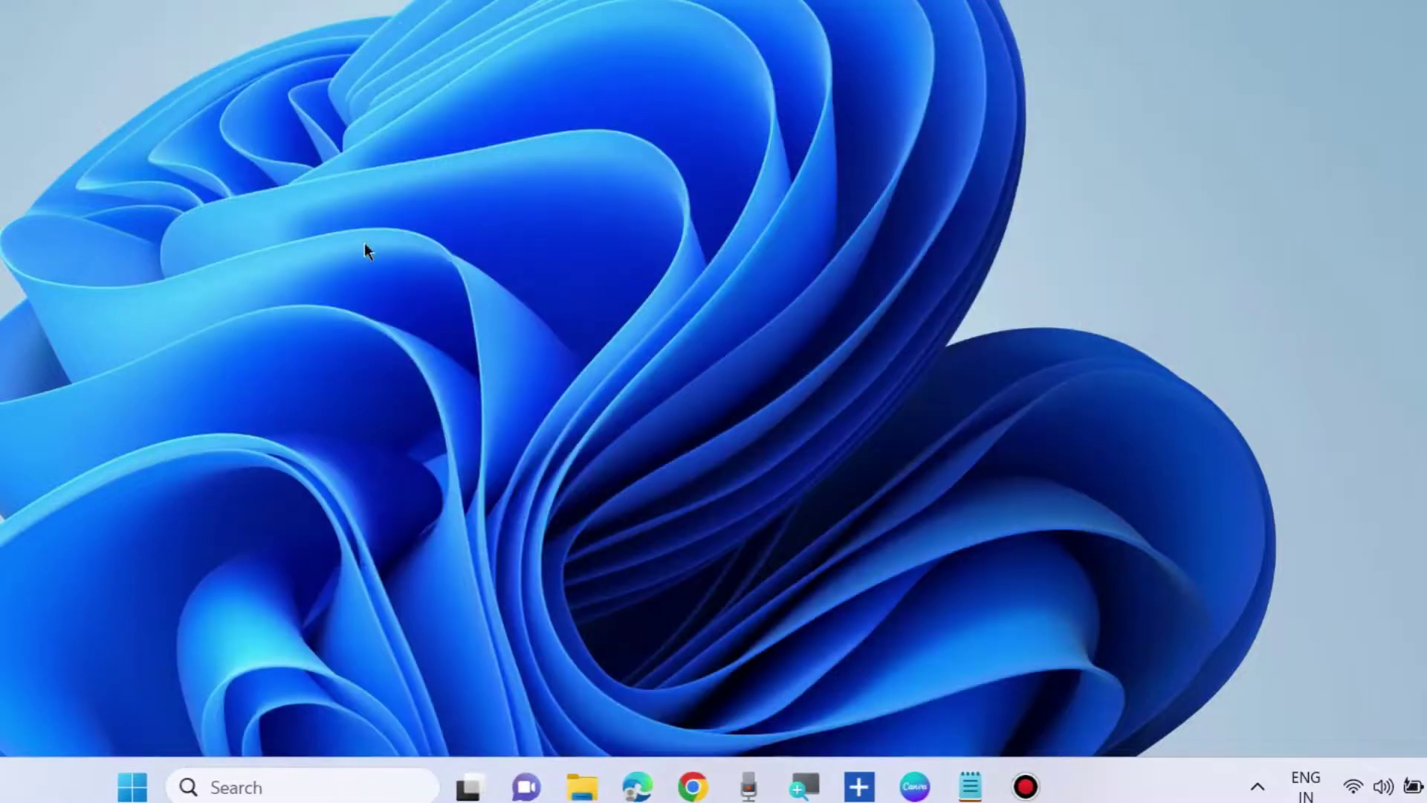
click(260, 787)
text(cmd)
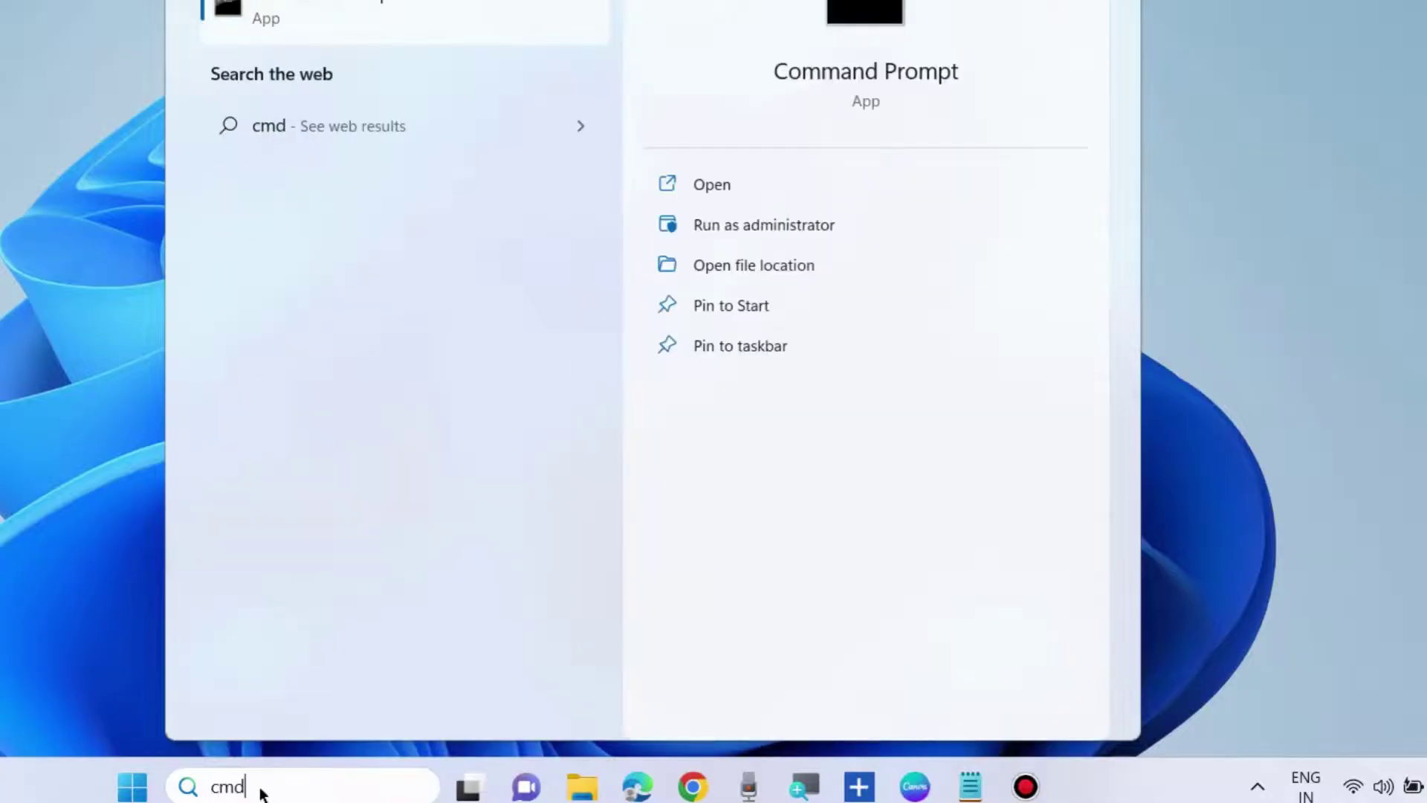
click(763, 226)
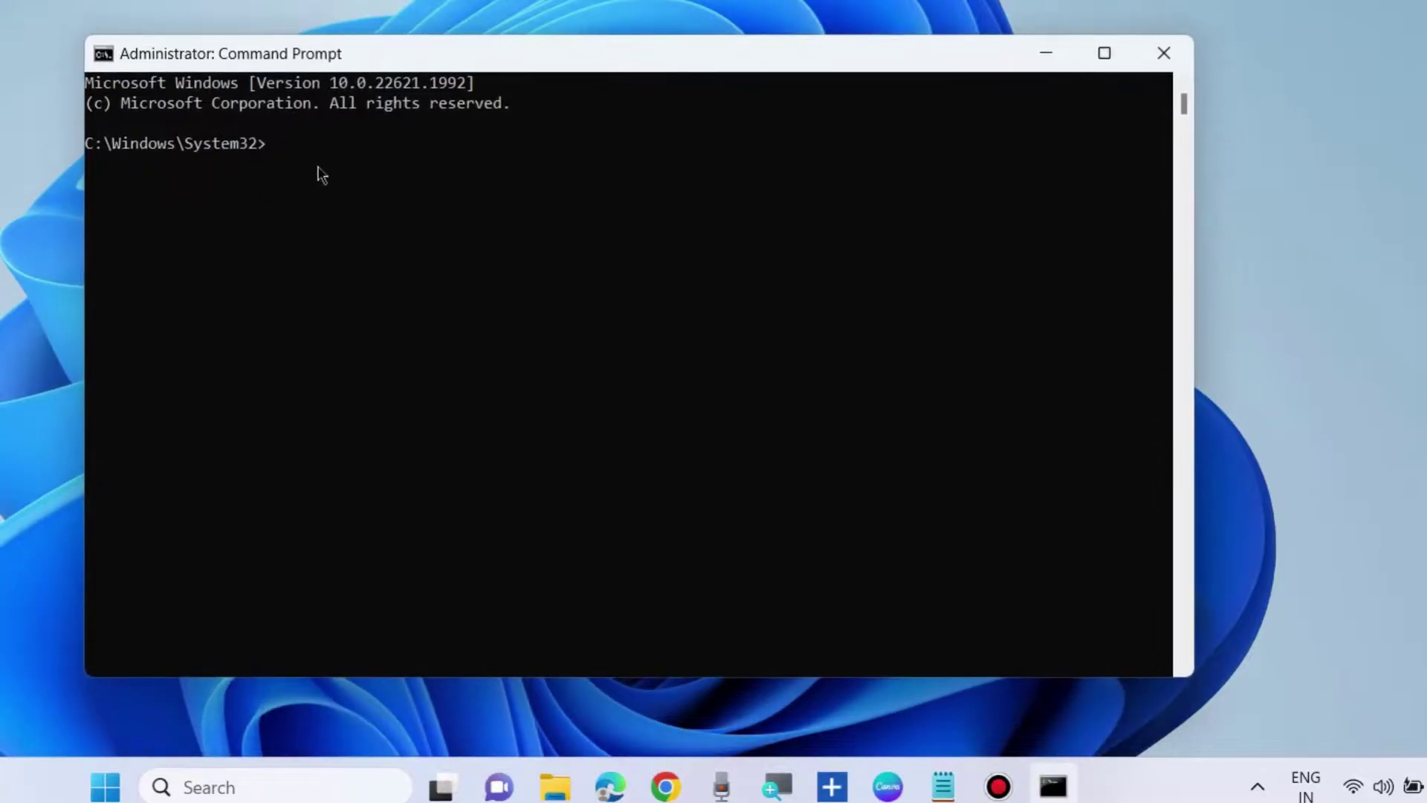
Paste the net stop "Computer Browser" line from the Notepad notes into the administrator Command Prompt
click(942, 785)
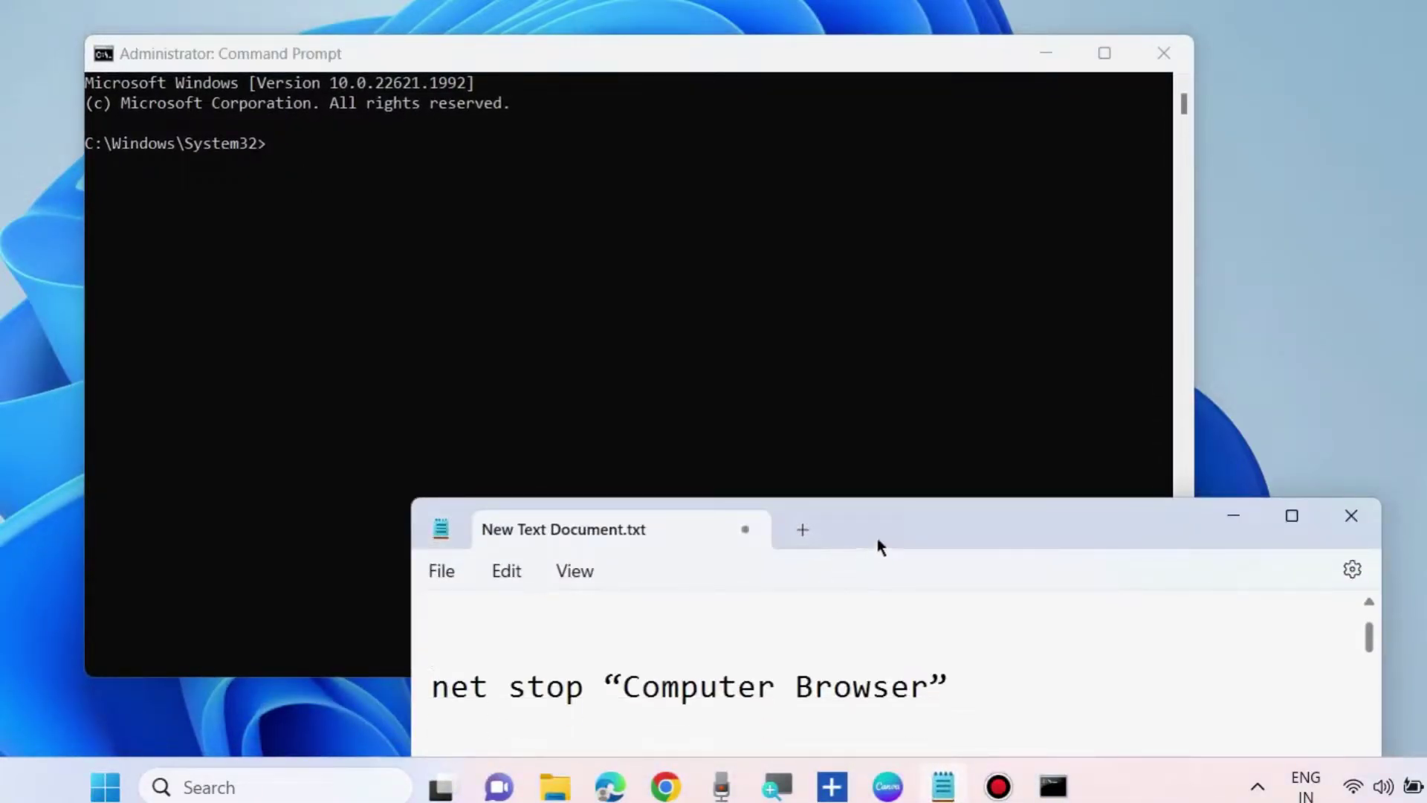
drag(879, 541, 895, 496)
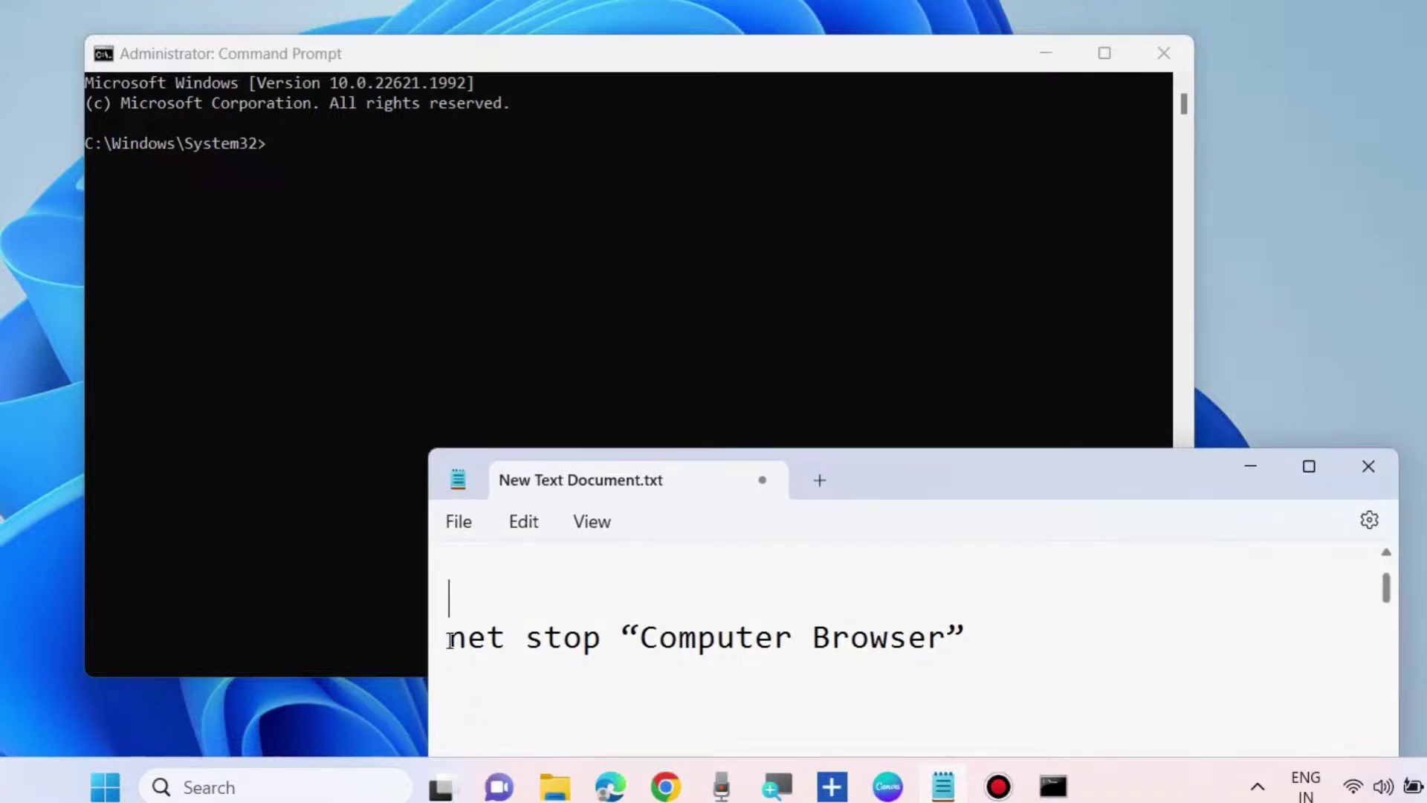
drag(450, 640, 1003, 624)
key(ctrl+c)
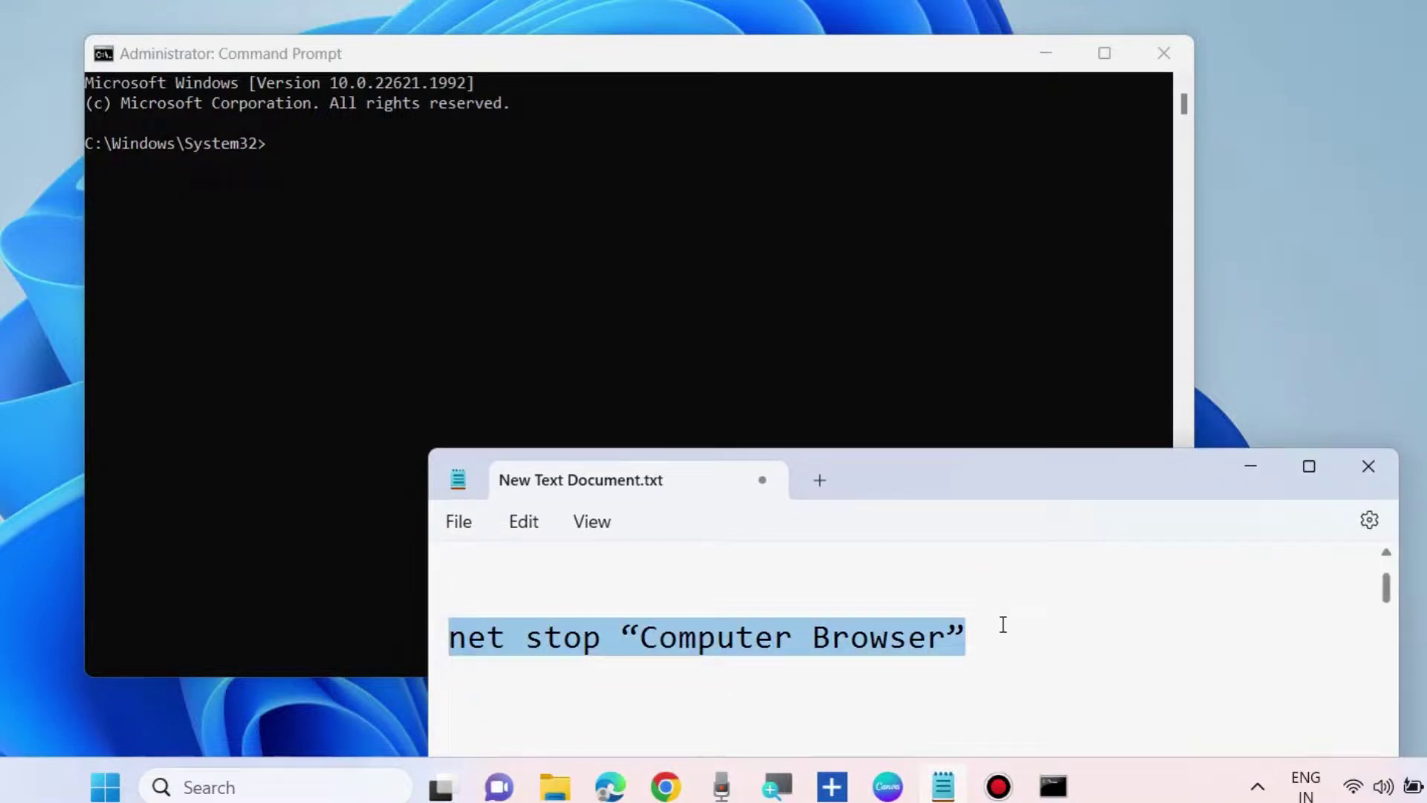
click(281, 158)
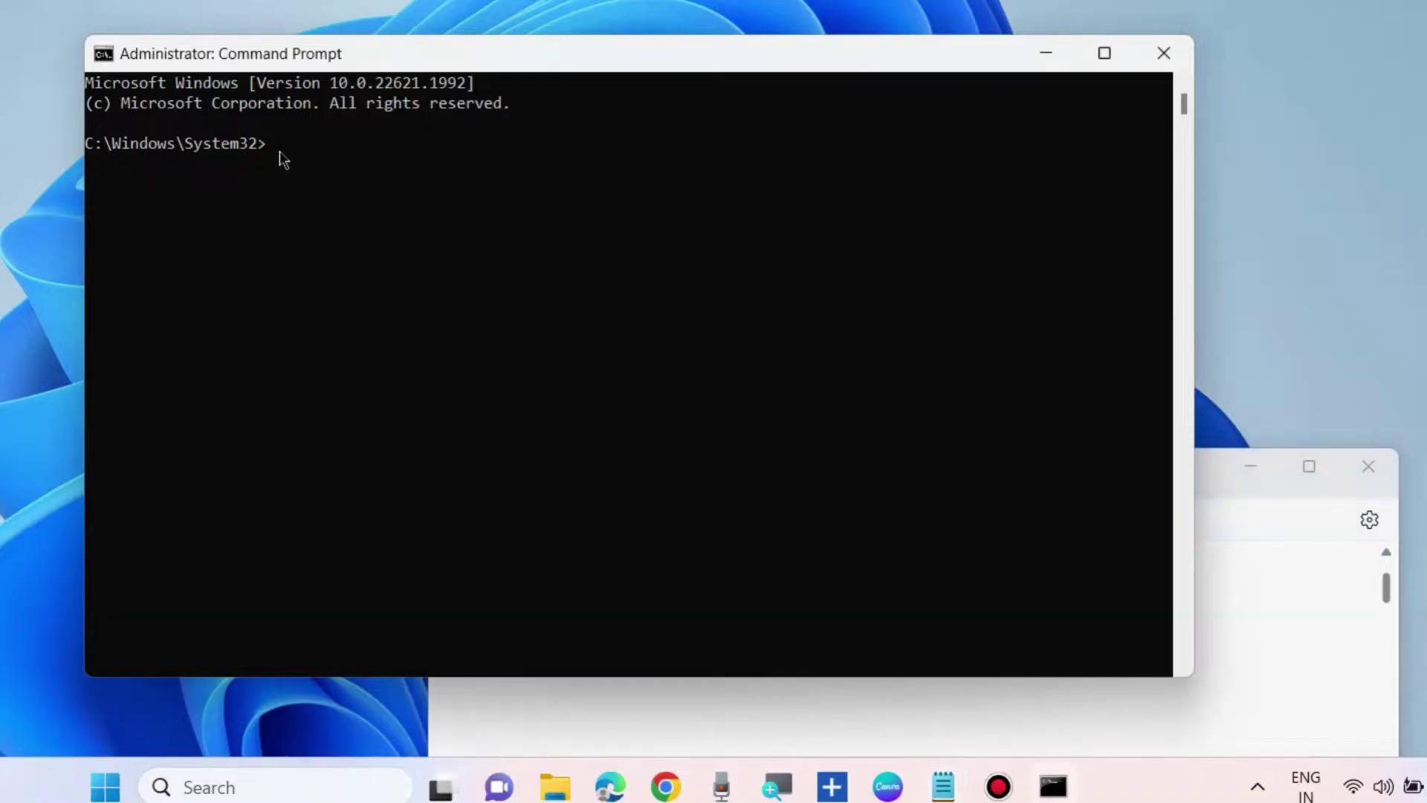
key(ctrl+v)
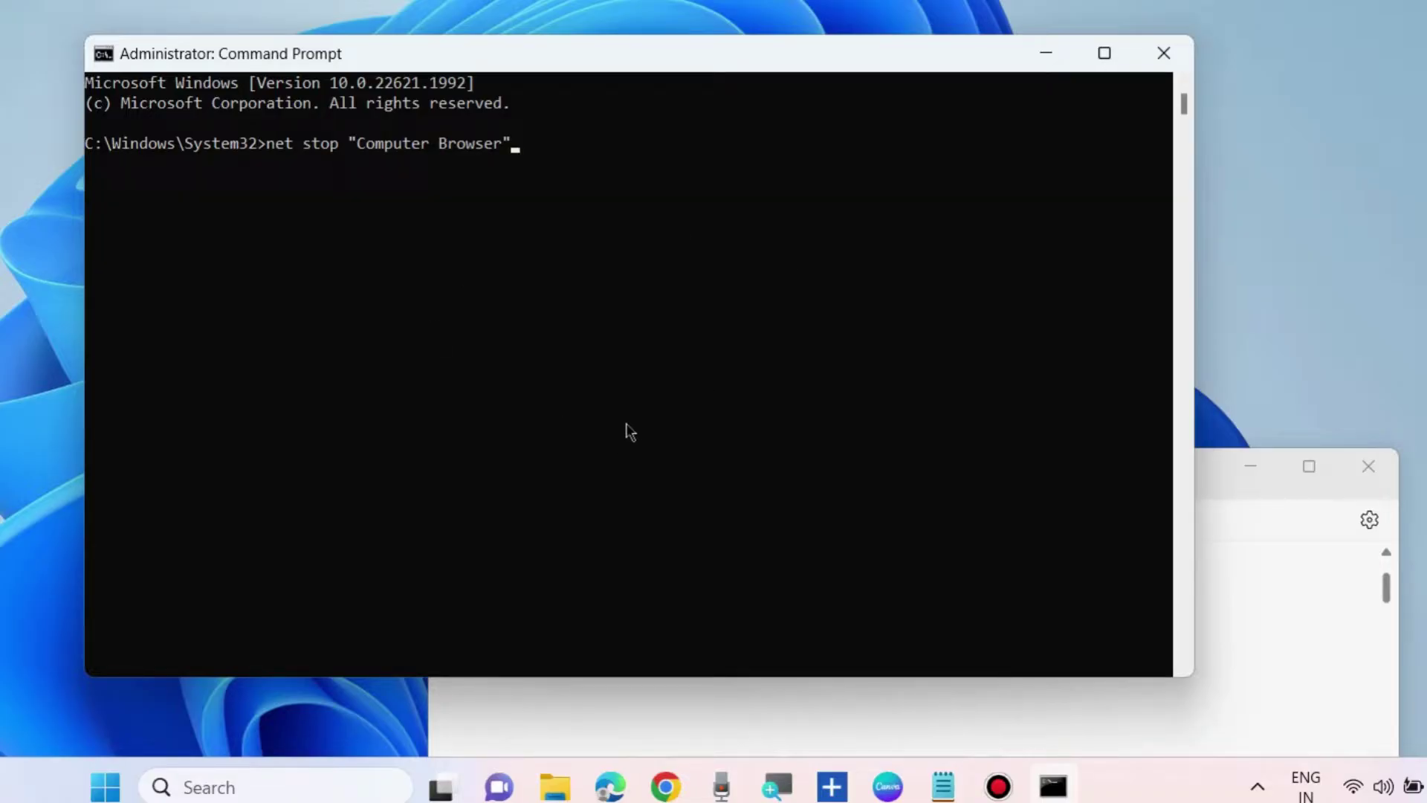
Select the net start "Computer Browser" line in the notes, minimise Notepad, and close Command Prompt
click(945, 790)
scroll(844, 633, down, 5)
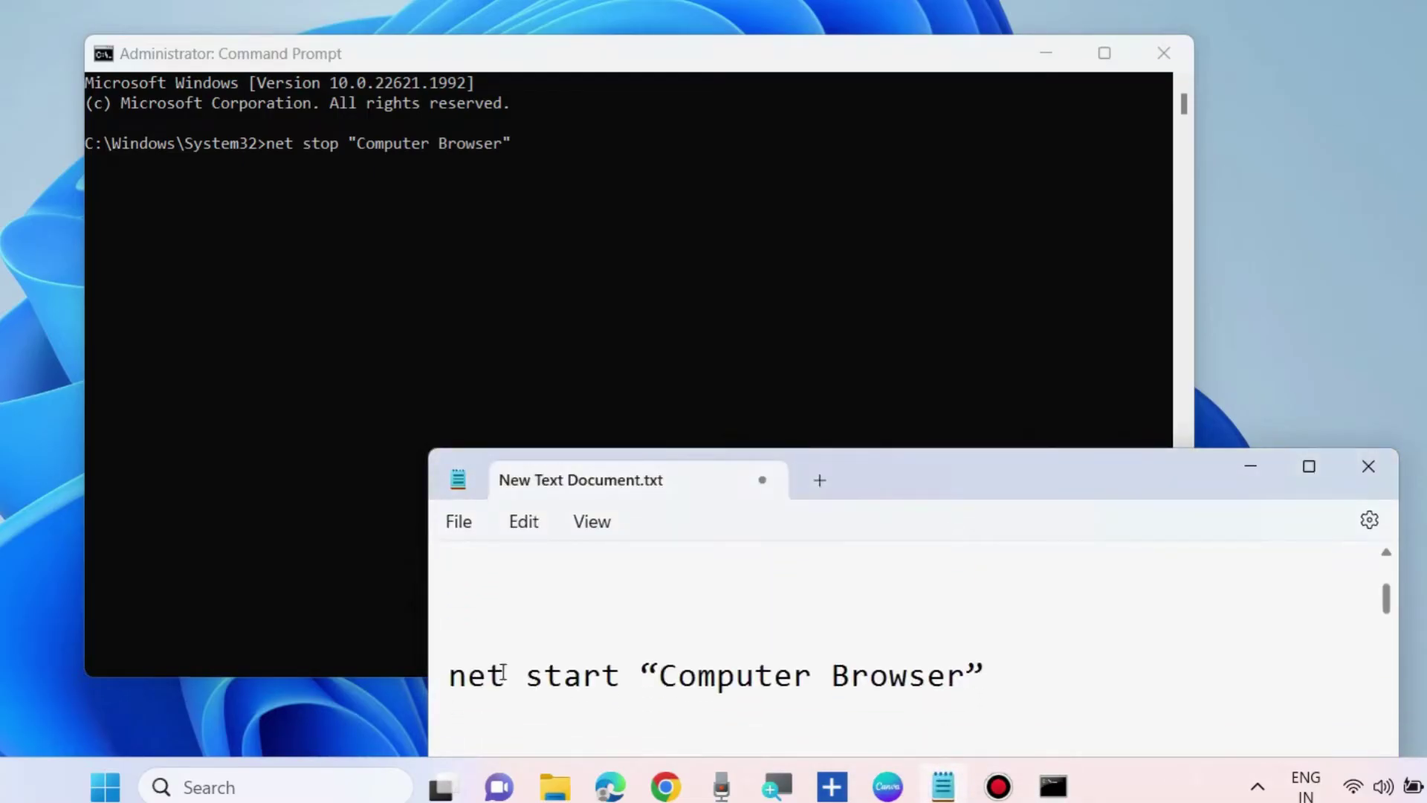
drag(456, 676, 1032, 671)
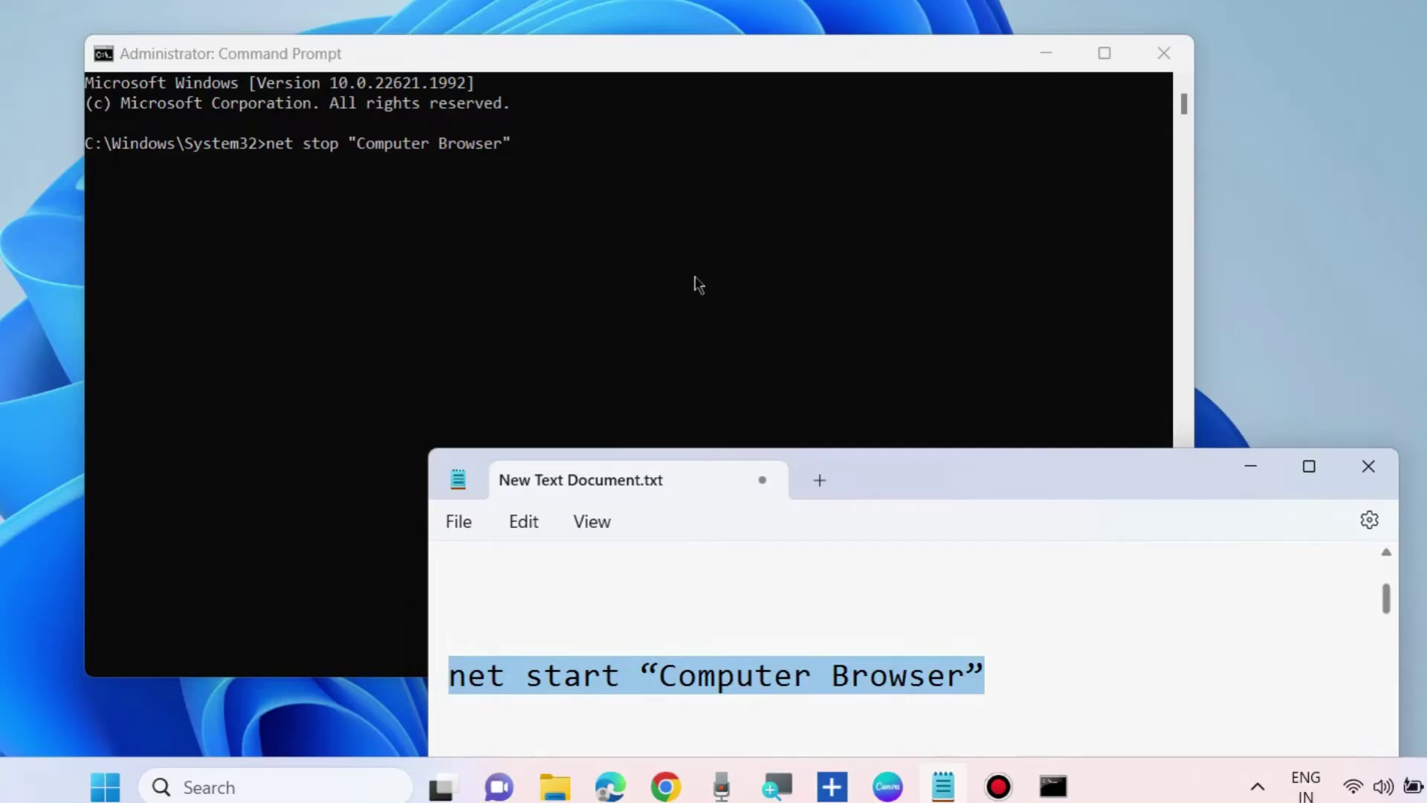
click(1259, 465)
click(1180, 53)
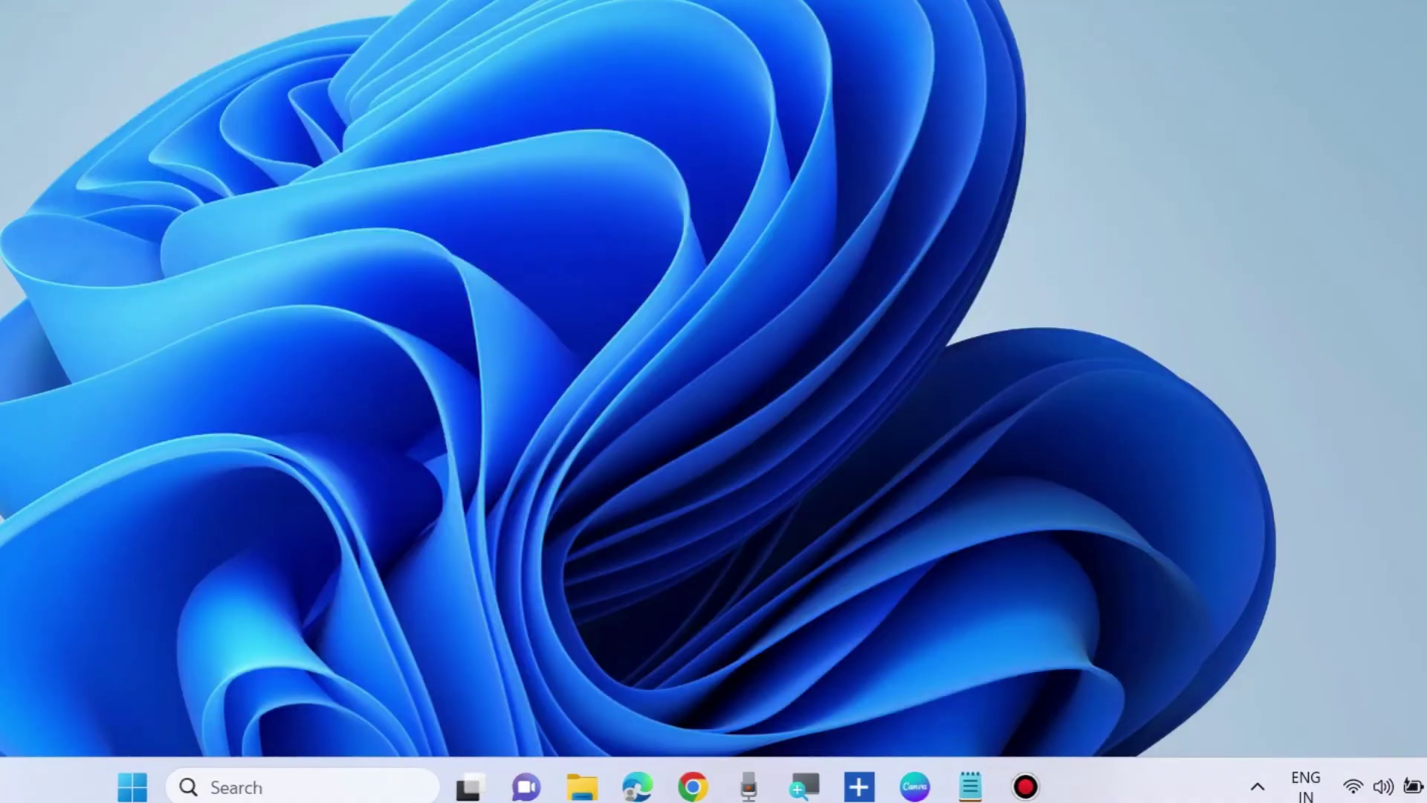